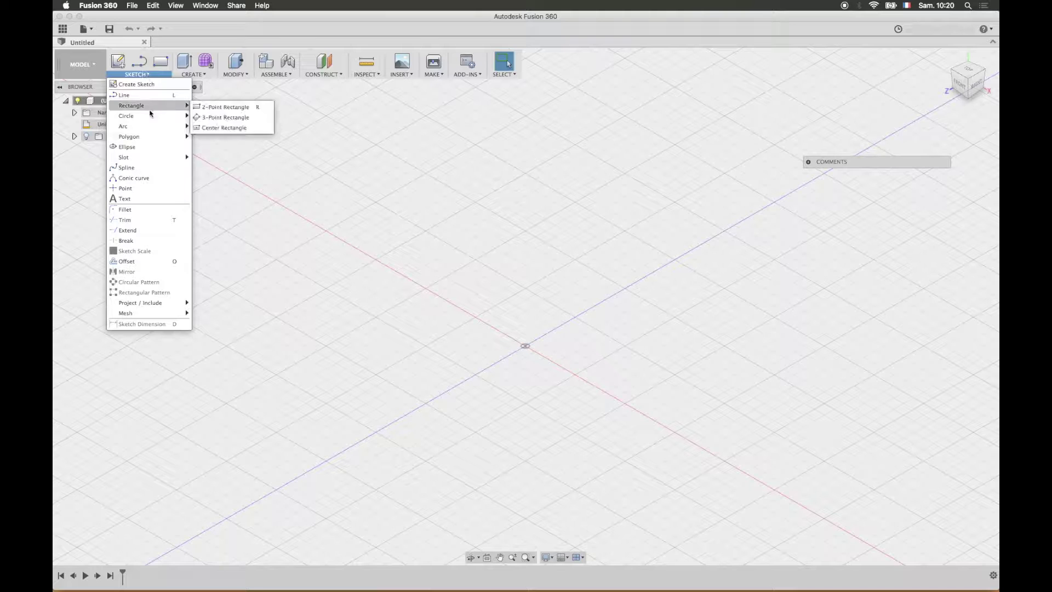
- Sketch a circle with a 120 mm diameter centred on the origin of the horizontal plane
{"action": "left_click", "coordinate": [203, 117]}
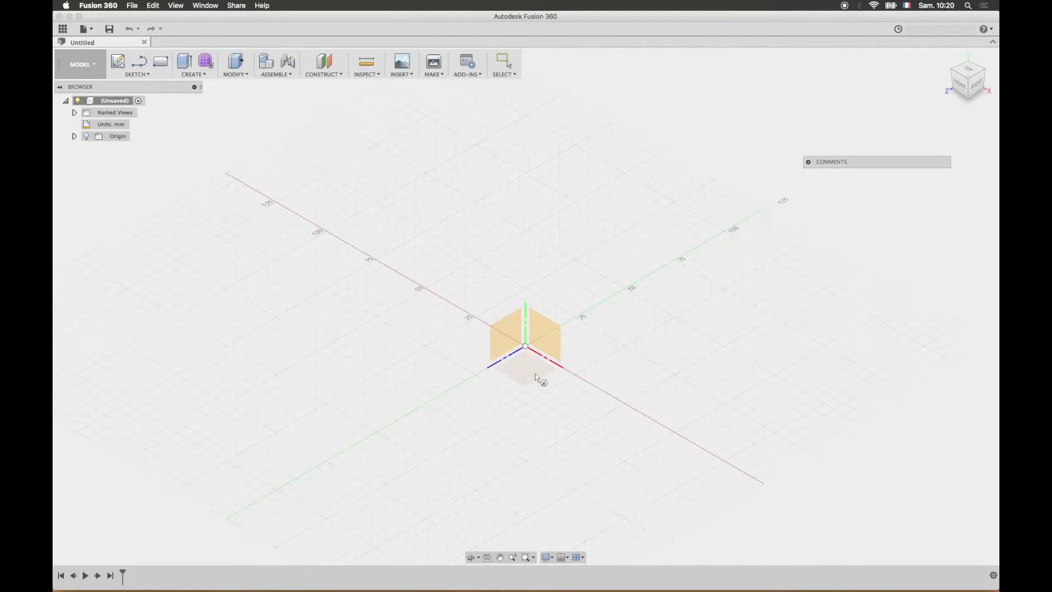
{"action": "left_click", "coordinate": [540, 371]}
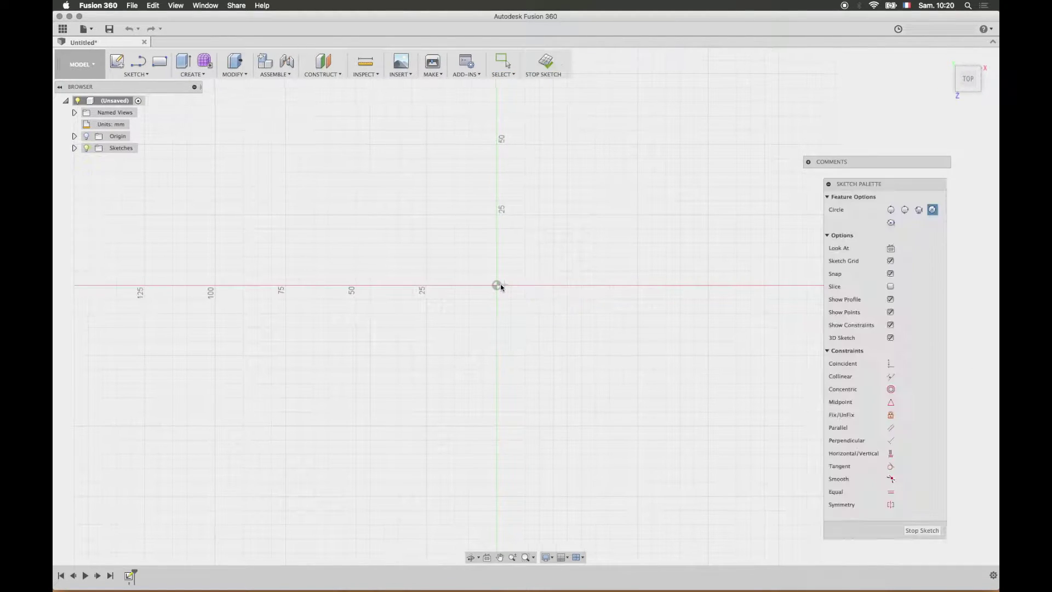
{"action": "left_click", "coordinate": [499, 285]}
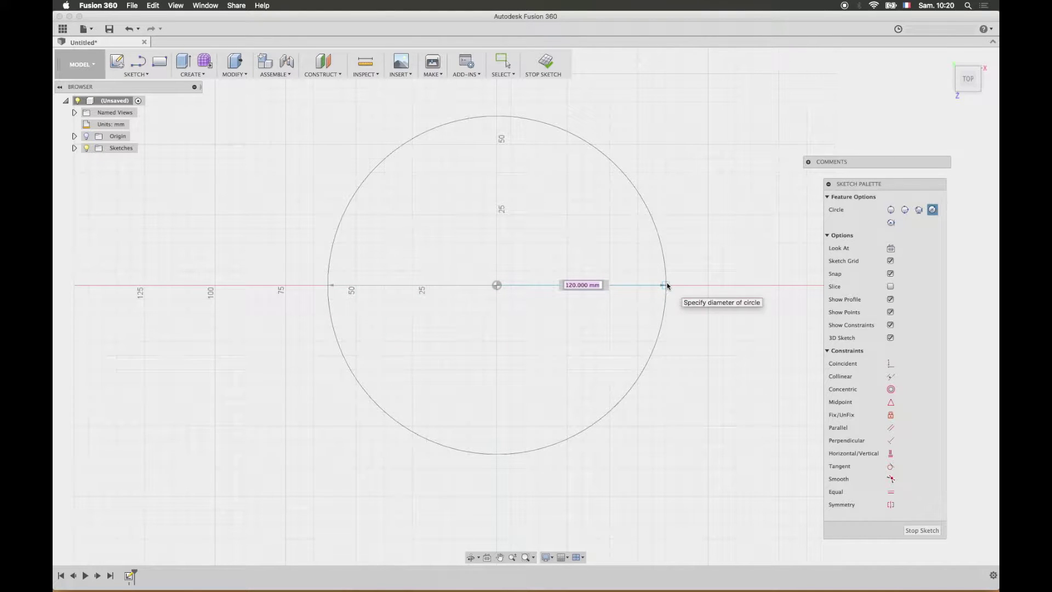
{"action": "left_click", "coordinate": [667, 286]}
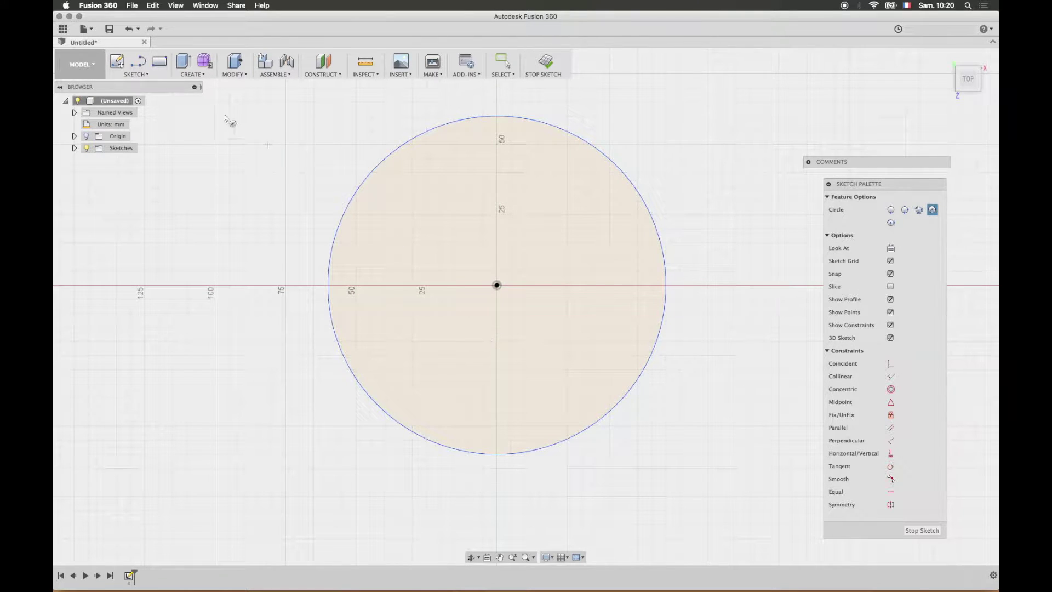
- Draw three connected lines forming a closed triangle whose corners lie on the circle, with one corner at its uppermost point
{"action": "left_click", "coordinate": [140, 62]}
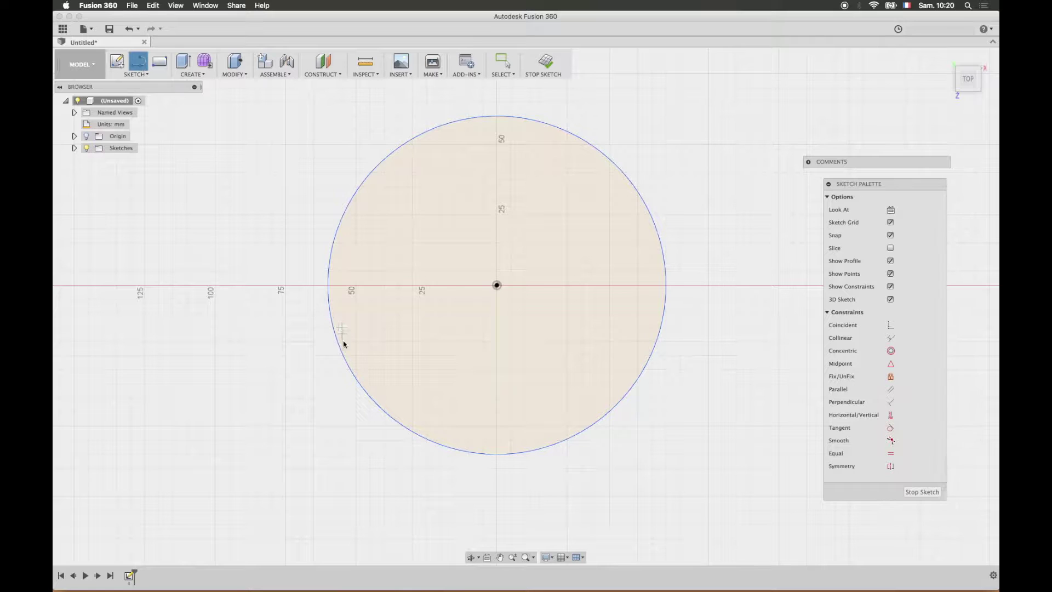
{"action": "left_click", "coordinate": [340, 348]}
{"action": "left_click", "coordinate": [642, 373]}
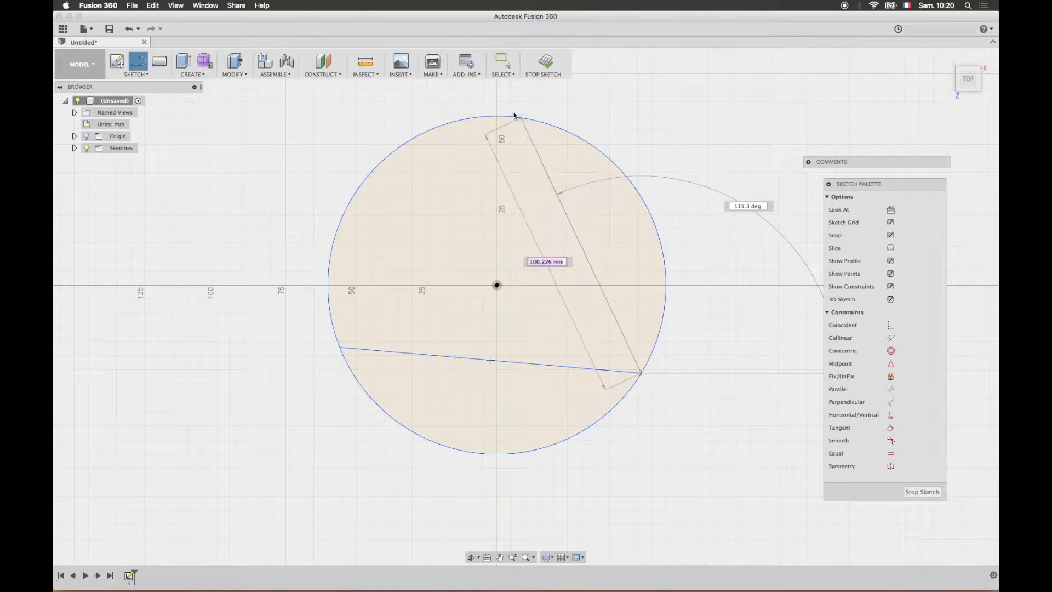
{"action": "left_click", "coordinate": [498, 116]}
{"action": "key", "text": "Escape"}
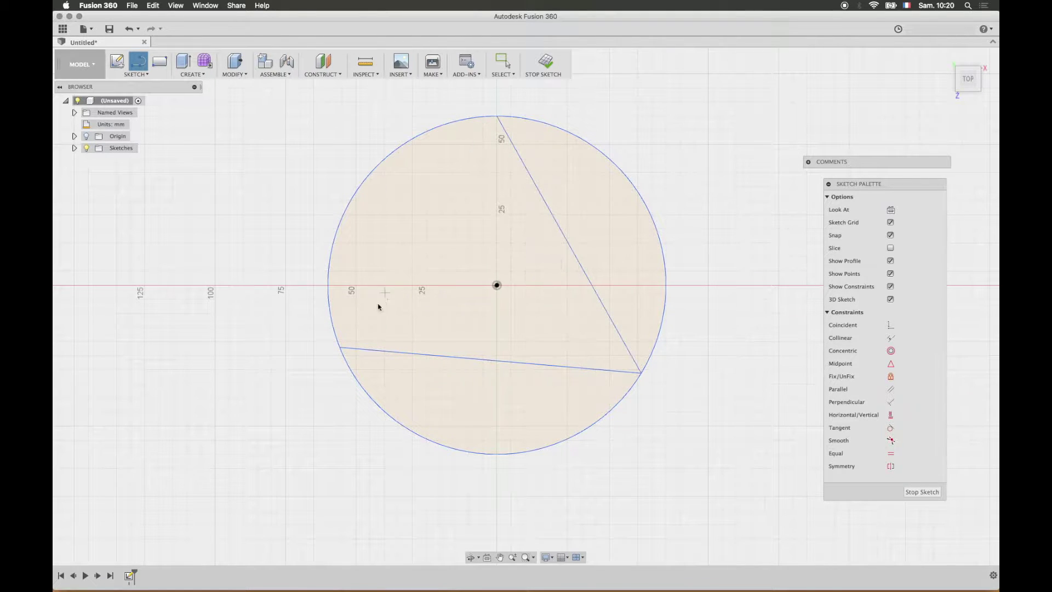
{"action": "left_click", "coordinate": [340, 348]}
{"action": "left_click", "coordinate": [497, 116]}
{"action": "left_click", "coordinate": [503, 62]}
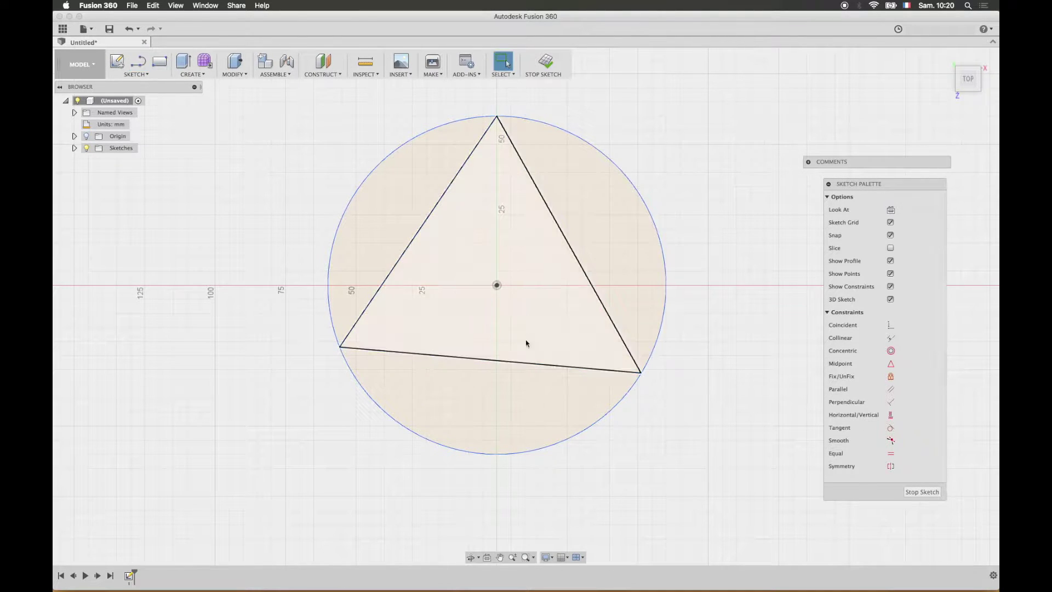
- Constrain the triangle's base to be horizontal and make all three sides equal in length
{"action": "left_click", "coordinate": [536, 368]}
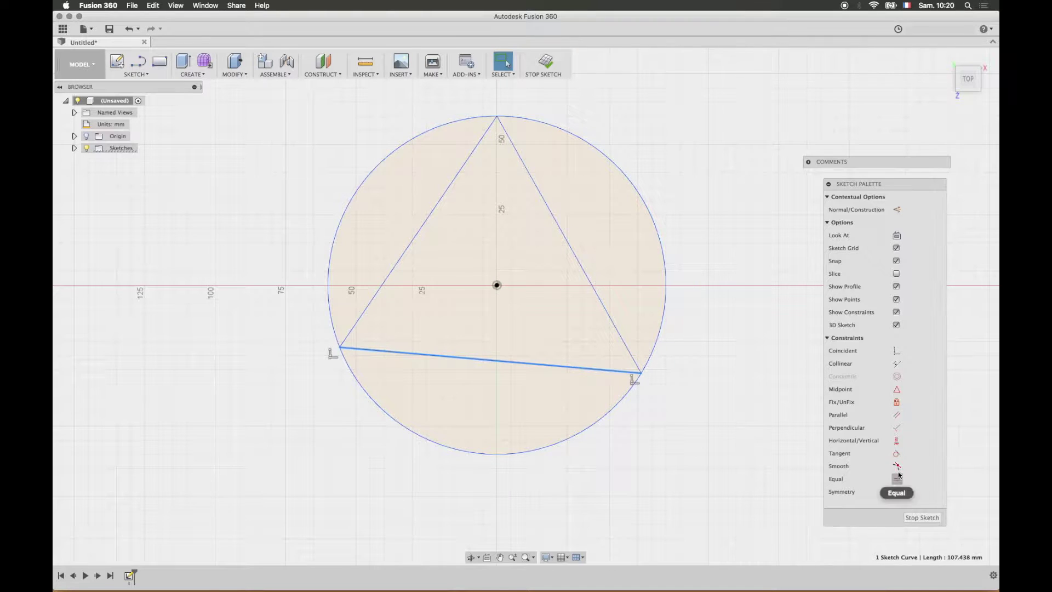
{"action": "left_click", "coordinate": [897, 440]}
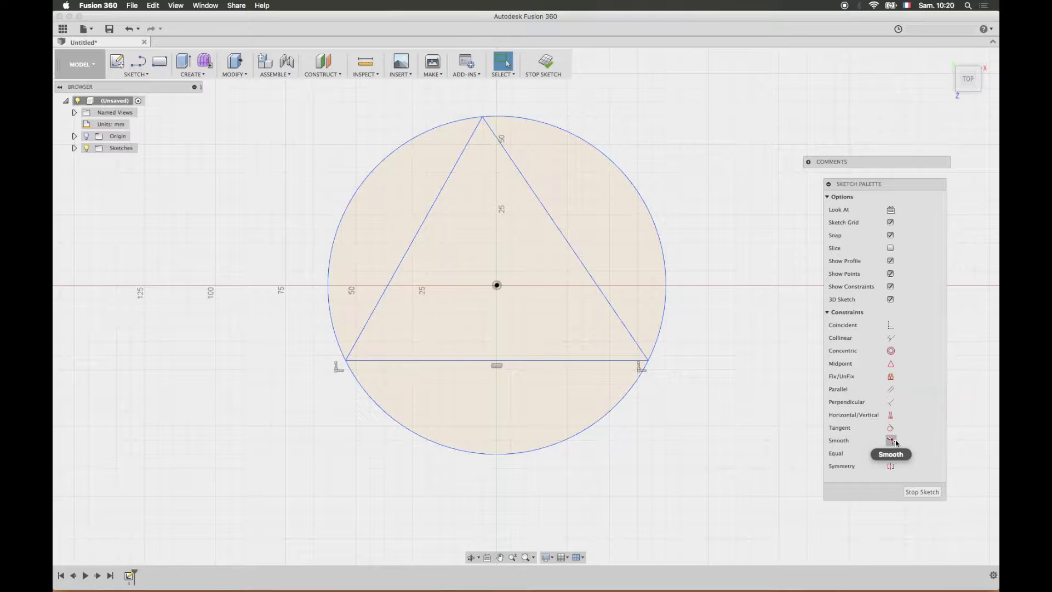
{"action": "left_click", "coordinate": [560, 361]}
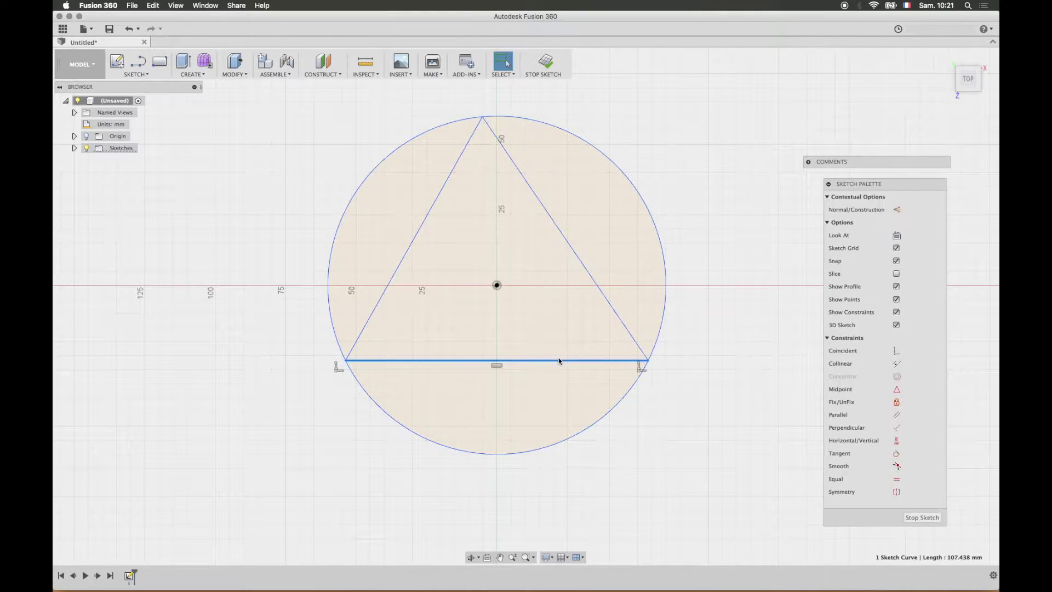
{"action": "left_click", "coordinate": [897, 480]}
{"action": "left_click", "coordinate": [599, 289]}
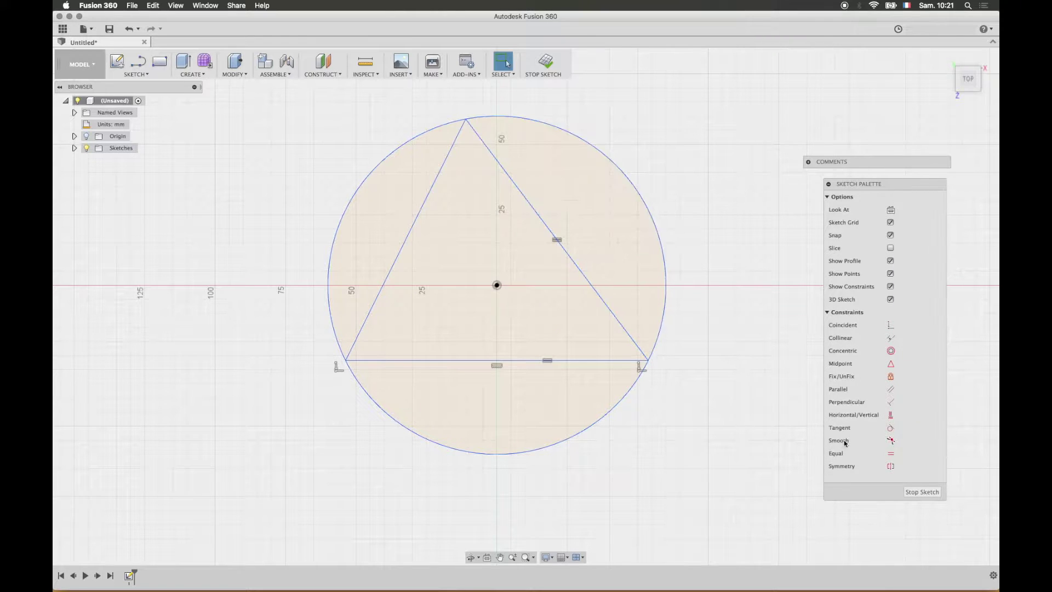
{"action": "left_click", "coordinate": [889, 454]}
{"action": "left_click", "coordinate": [399, 258]}
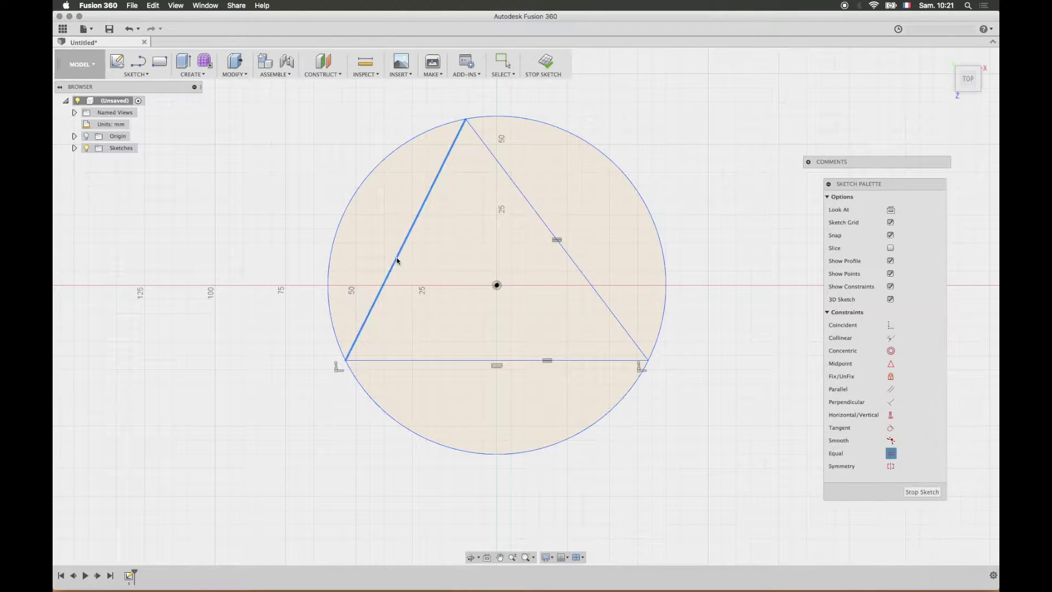
{"action": "left_click", "coordinate": [446, 361]}
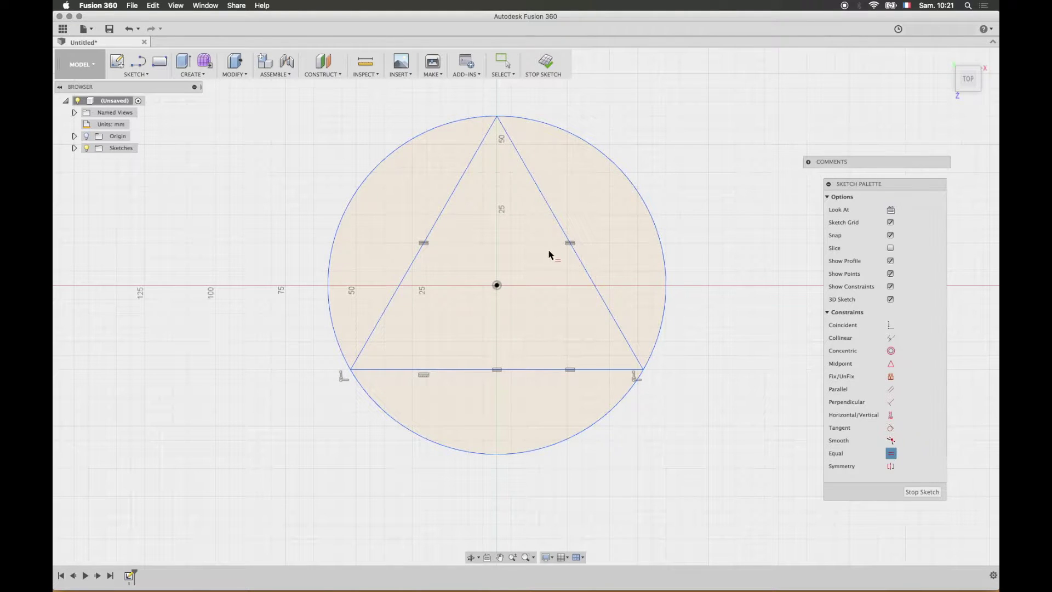
{"action": "left_click", "coordinate": [595, 146]}
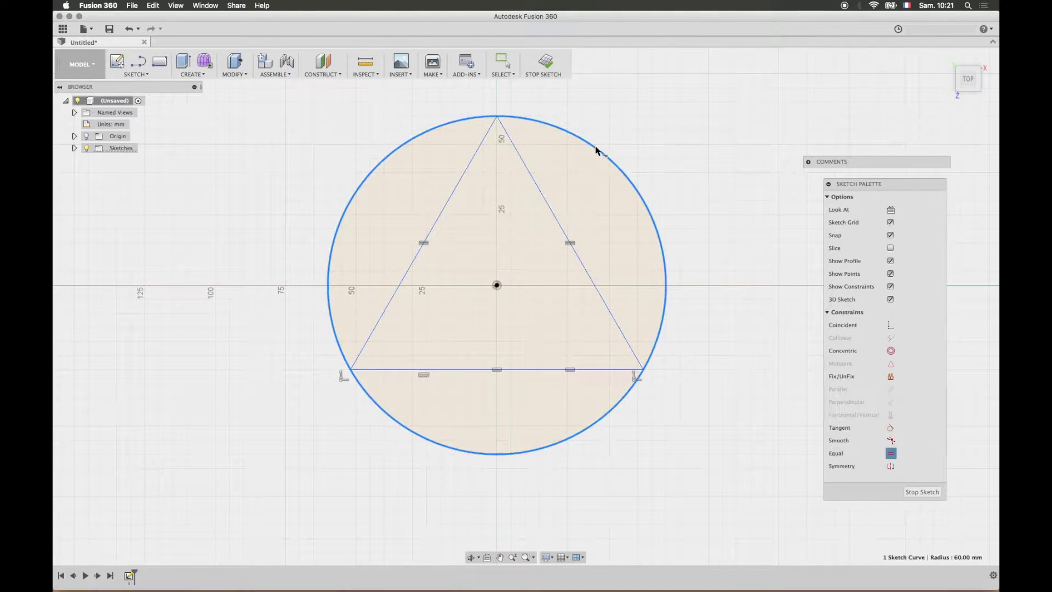
{"action": "right_click", "coordinate": [596, 150]}
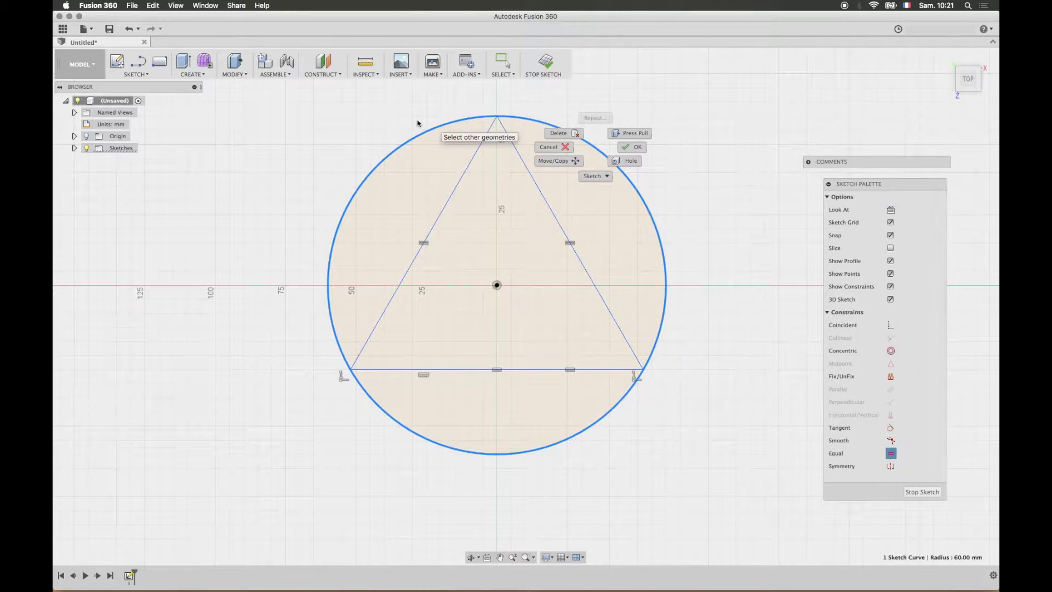
{"action": "left_click", "coordinate": [552, 157]}
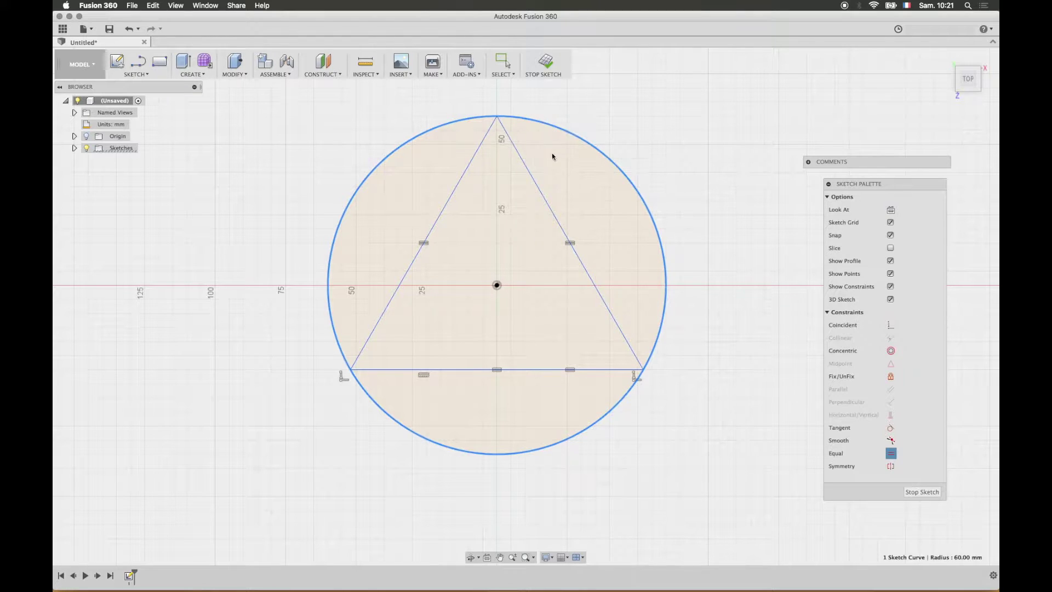
{"action": "right_click", "coordinate": [582, 140]}
{"action": "left_click", "coordinate": [584, 171]}
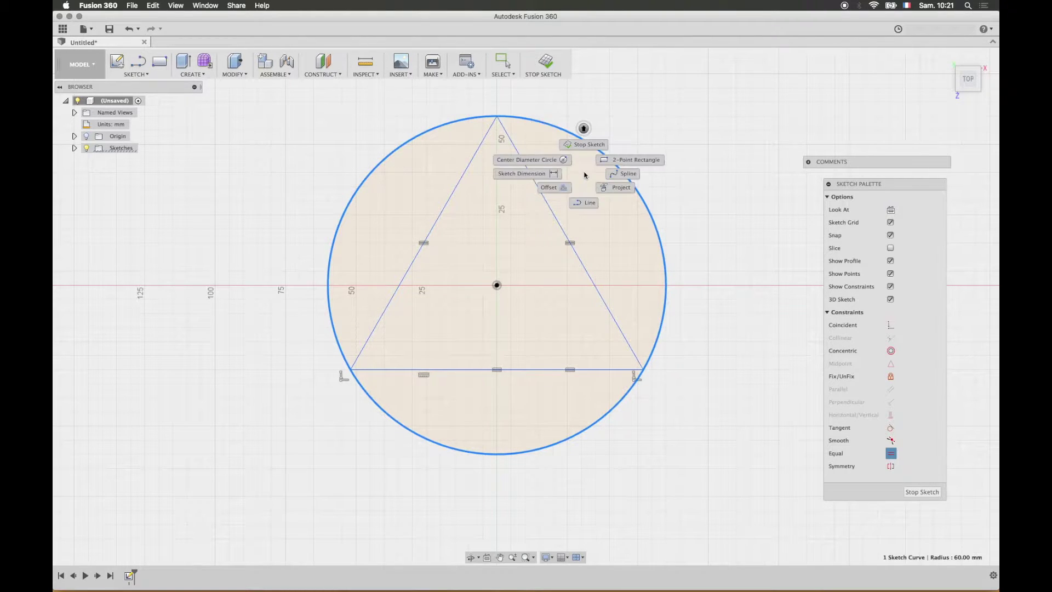
{"action": "left_click", "coordinate": [758, 222]}
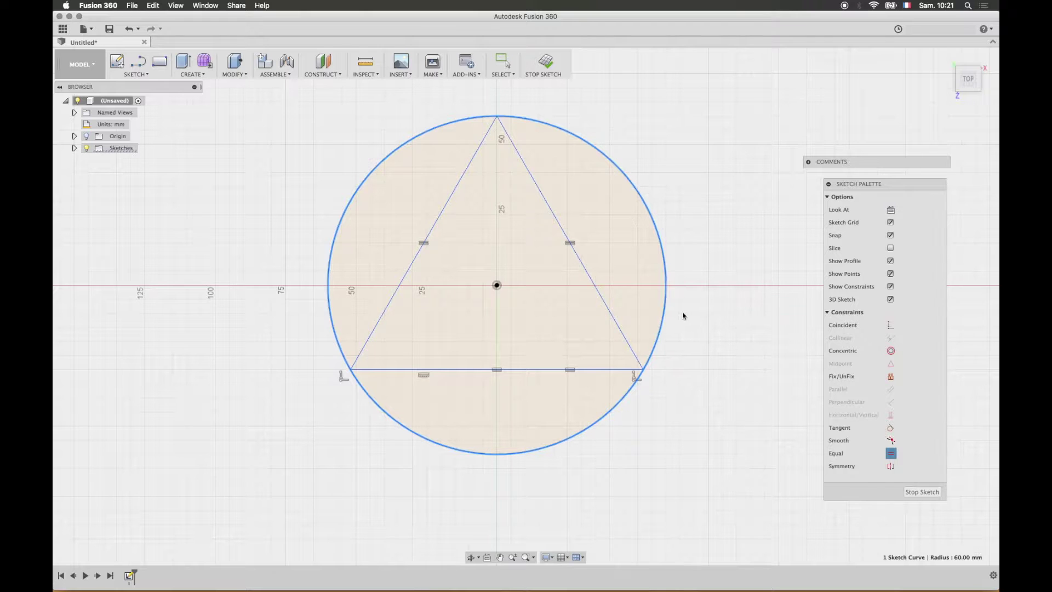
{"action": "key", "text": "Escape"}
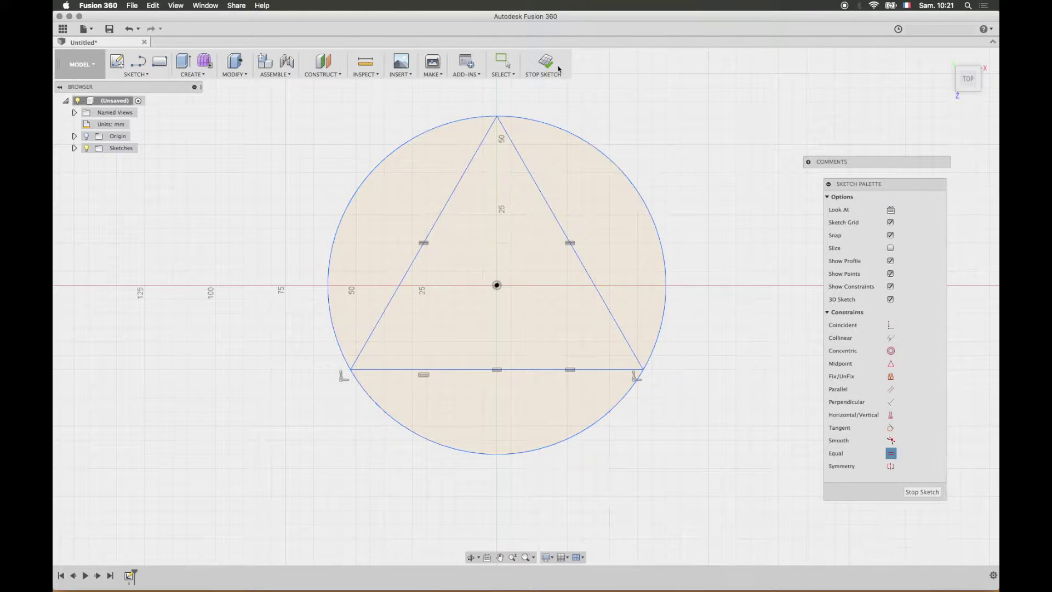
{"action": "left_click", "coordinate": [585, 139]}
{"action": "right_click", "coordinate": [589, 144]}
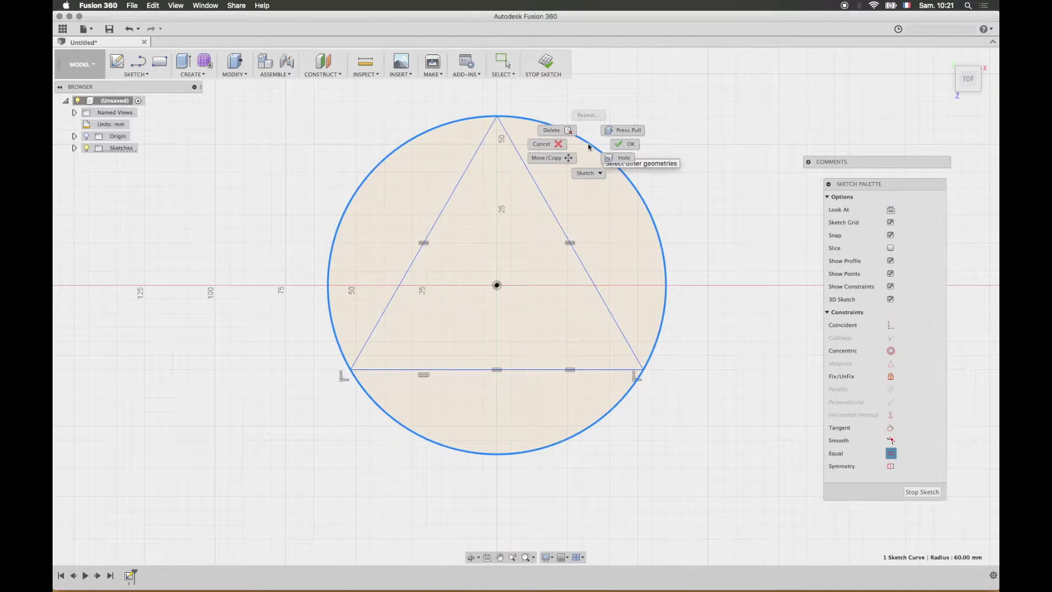
{"action": "left_click", "coordinate": [584, 172]}
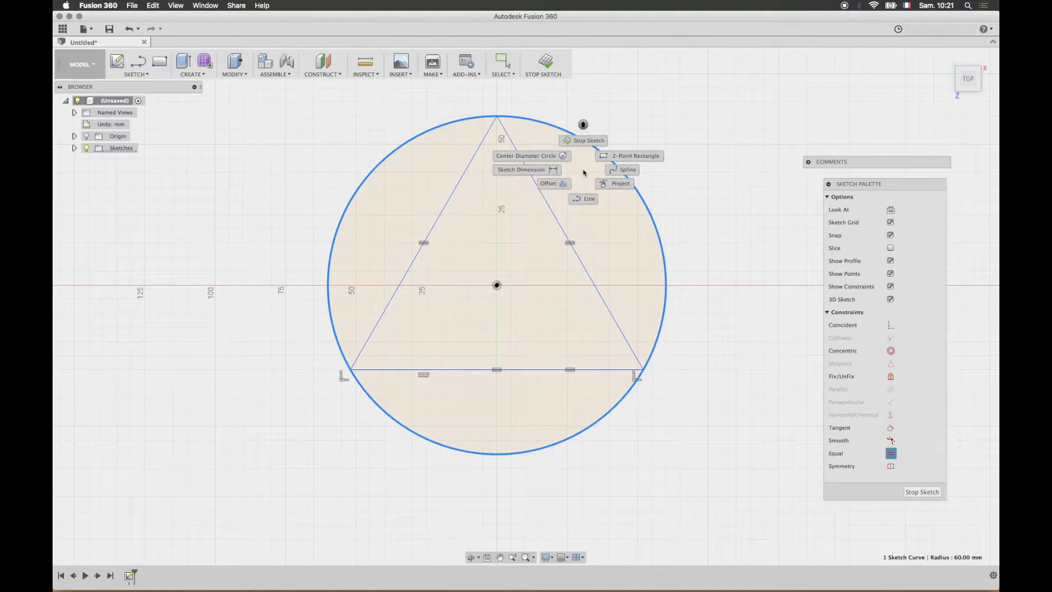
{"action": "left_click", "coordinate": [584, 172]}
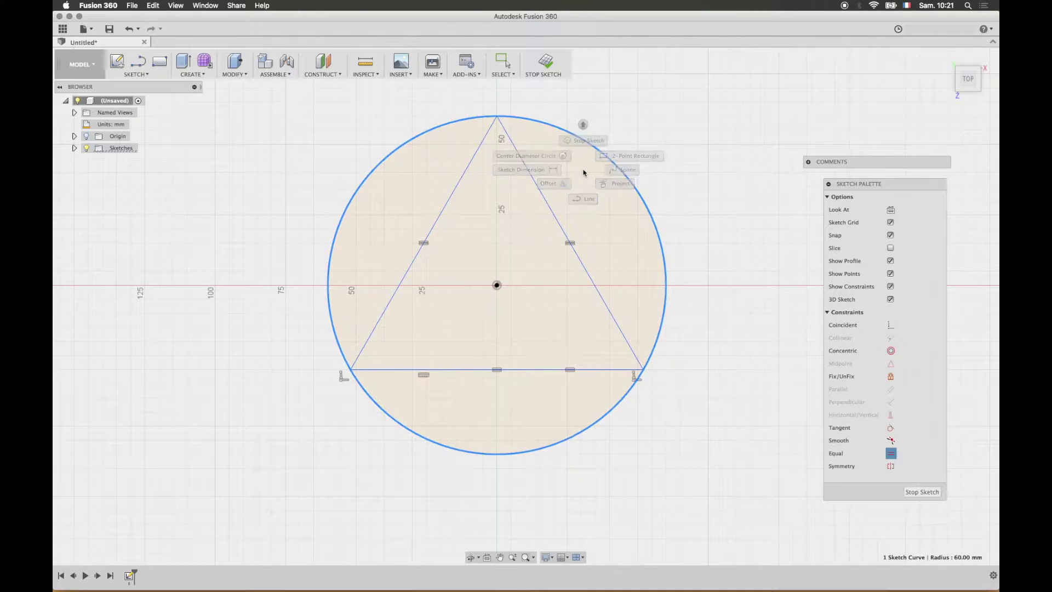
{"action": "left_click", "coordinate": [239, 253]}
- Convert the circle around the triangle to construction geometry and finish the sketch
{"action": "mouse_move", "coordinate": [656, 324]}
{"action": "middle_mouse_down"}
{"action": "mouse_move", "coordinate": [665, 322]}
{"action": "mouse_move", "coordinate": [667, 345]}
{"action": "mouse_move", "coordinate": [679, 326]}
{"action": "mouse_move", "coordinate": [622, 312]}
{"action": "mouse_move", "coordinate": [658, 315]}
{"action": "middle_mouse_up"}
{"action": "left_click", "coordinate": [667, 313]}
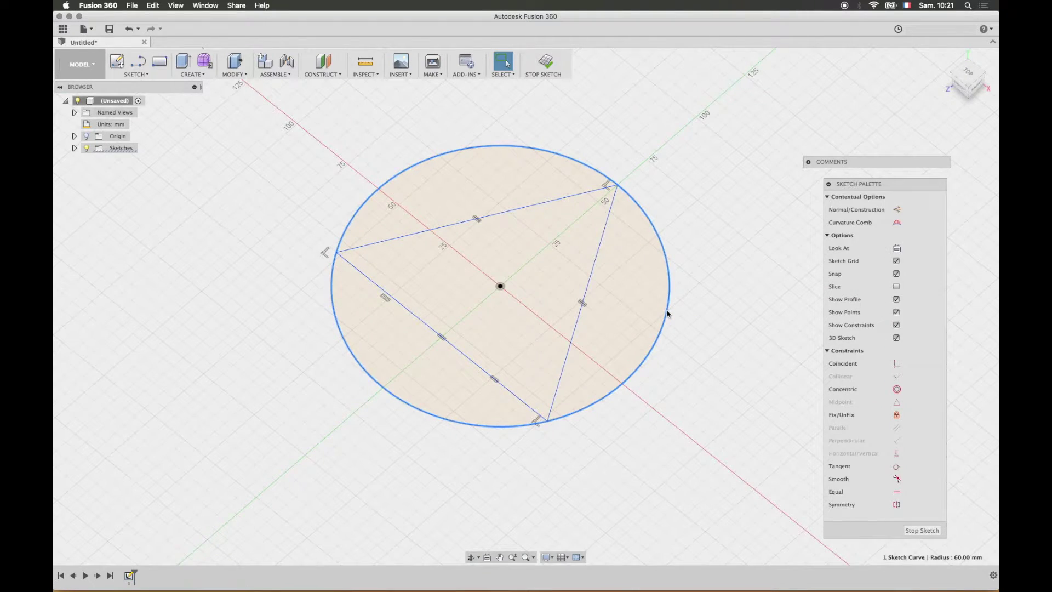
{"action": "right_click", "coordinate": [624, 189]}
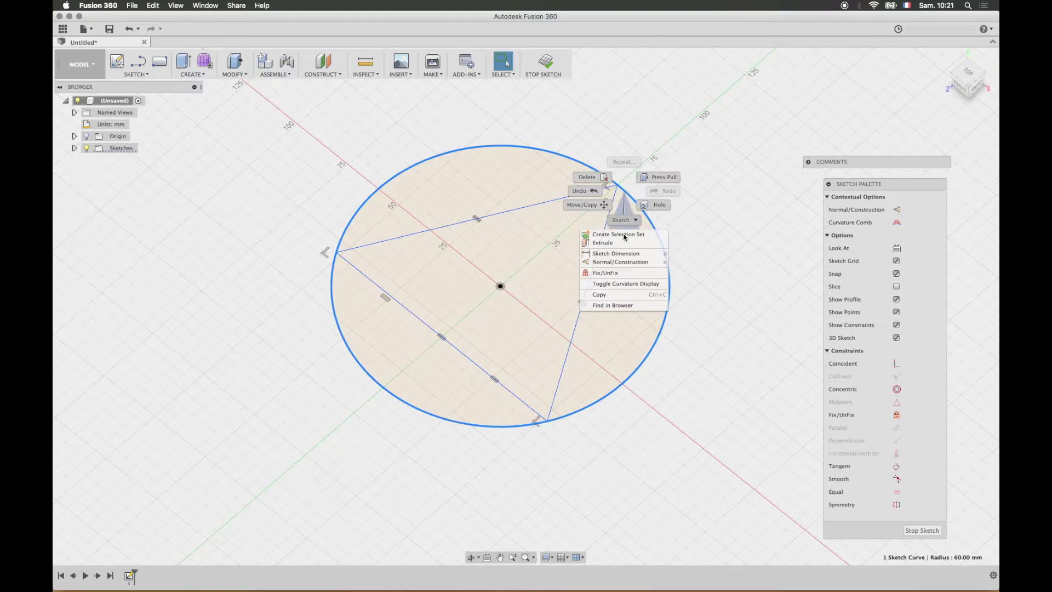
{"action": "left_click", "coordinate": [611, 263]}
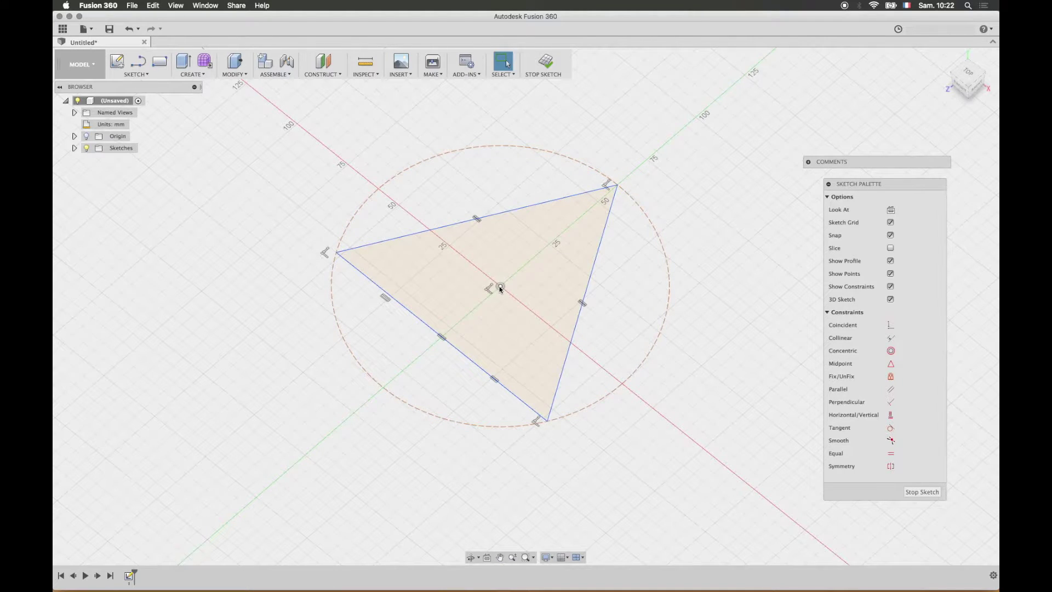
{"action": "left_click", "coordinate": [137, 62]}
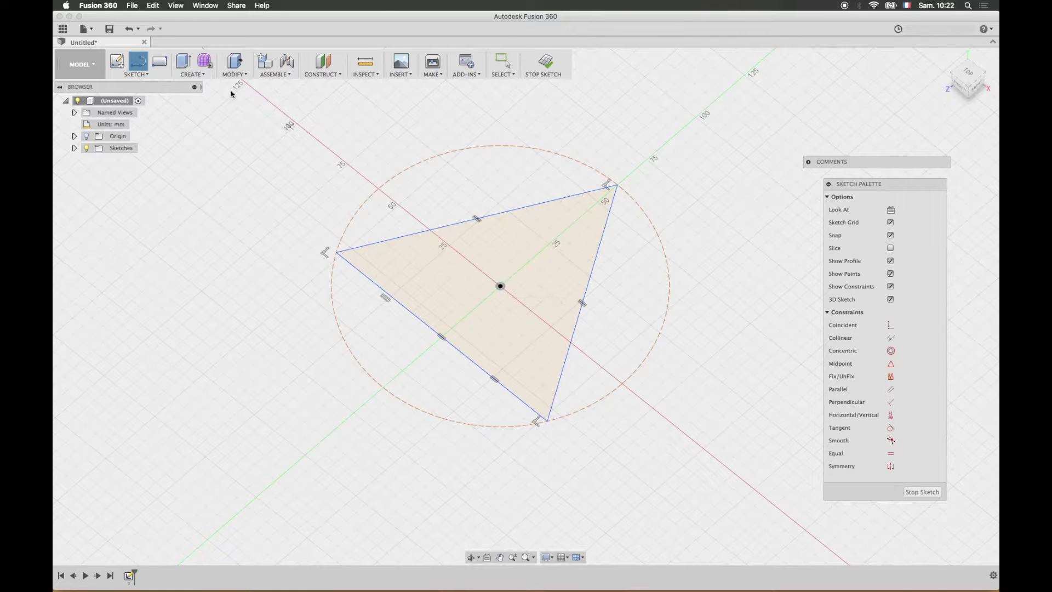
{"action": "left_click", "coordinate": [545, 61]}
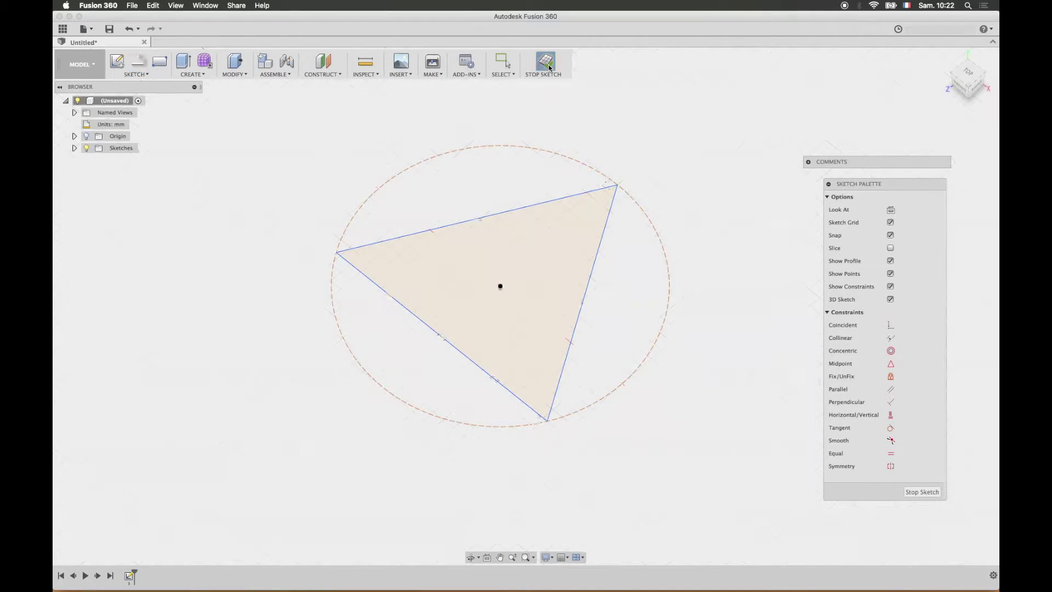
- In a new sketch on the vertical YZ plane, draw a line about 65 mm straight up from the origin and finish the sketch
{"action": "left_click", "coordinate": [143, 75]}
{"action": "left_click", "coordinate": [137, 83]}
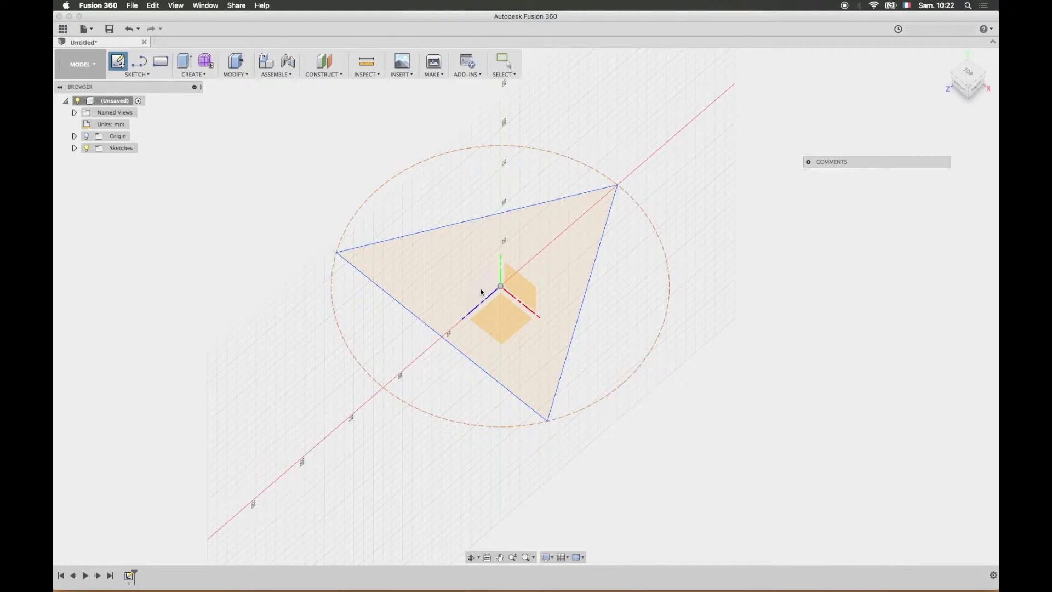
{"action": "left_click", "coordinate": [482, 292]}
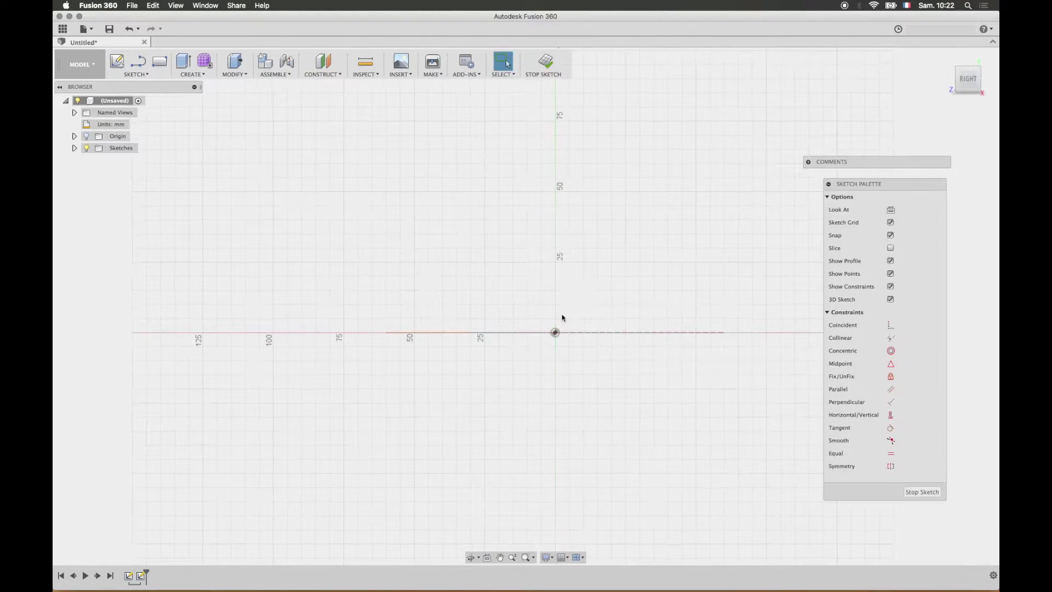
{"action": "left_click", "coordinate": [138, 61]}
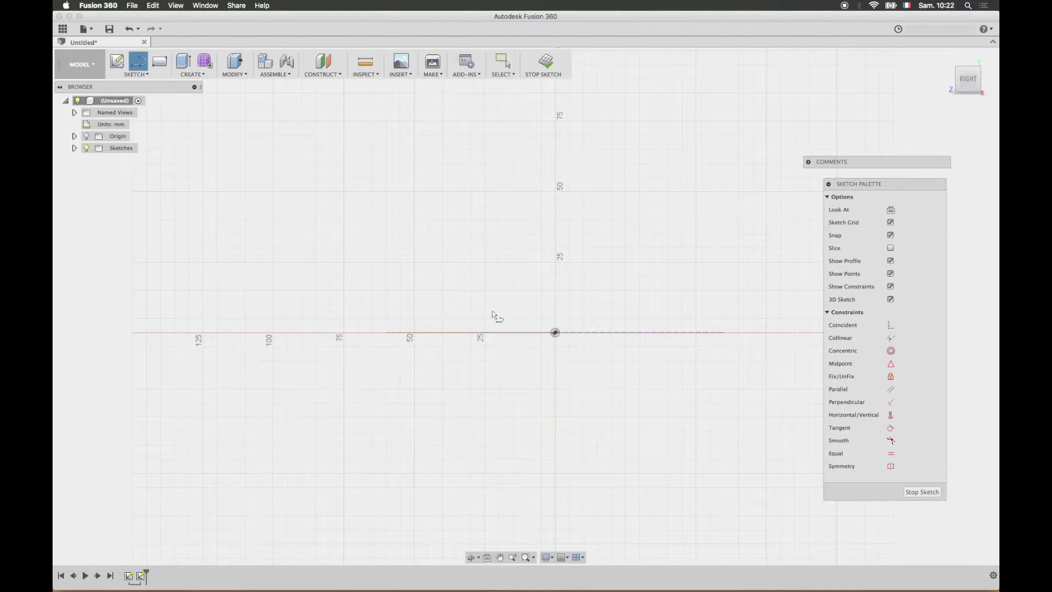
{"action": "left_click", "coordinate": [555, 333]}
{"action": "left_click", "coordinate": [725, 331]}
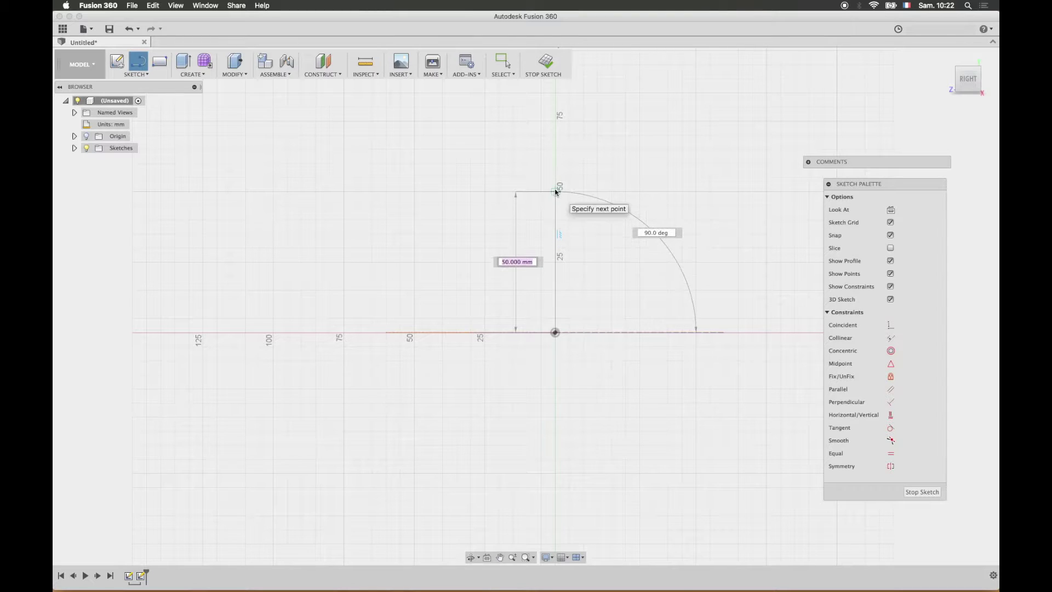
{"action": "left_click", "coordinate": [555, 149]}
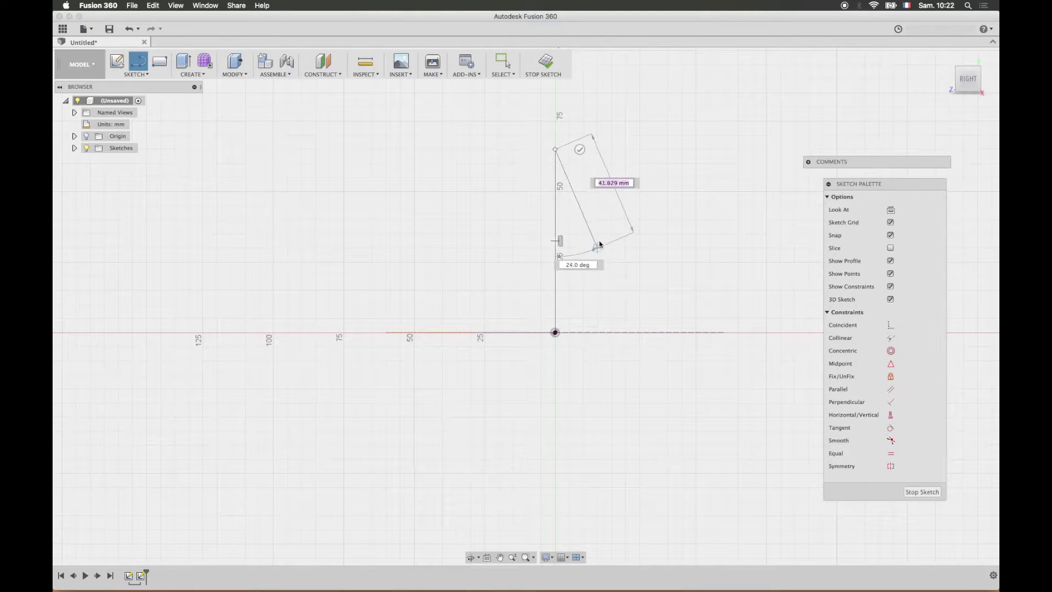
{"action": "left_click", "coordinate": [581, 149]}
{"action": "middle_click_drag", "start_coordinate": [599, 225], "coordinate": [624, 249], "text": "shift"}
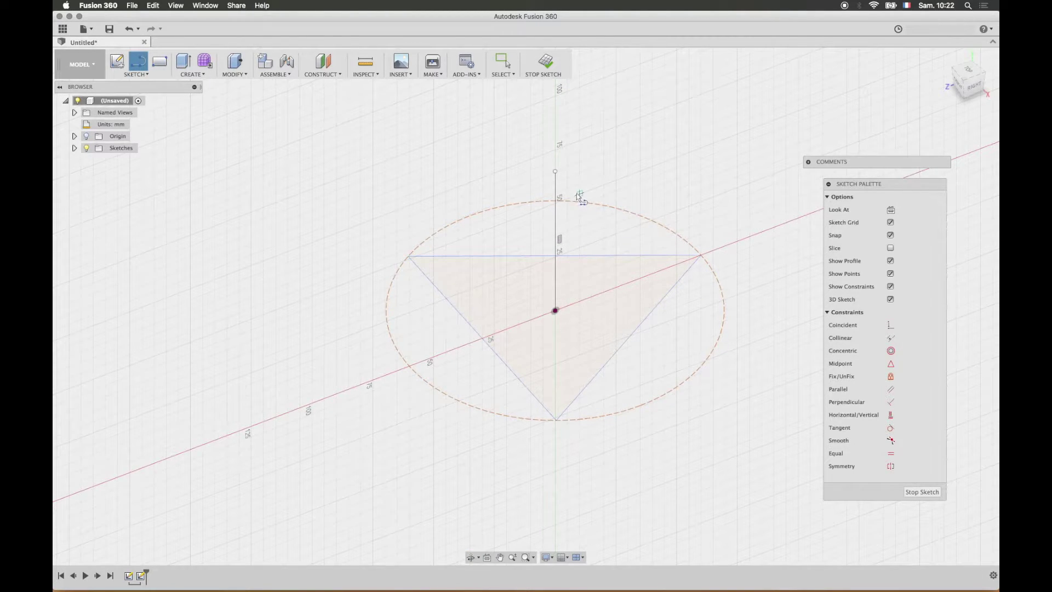
{"action": "left_click", "coordinate": [546, 65]}
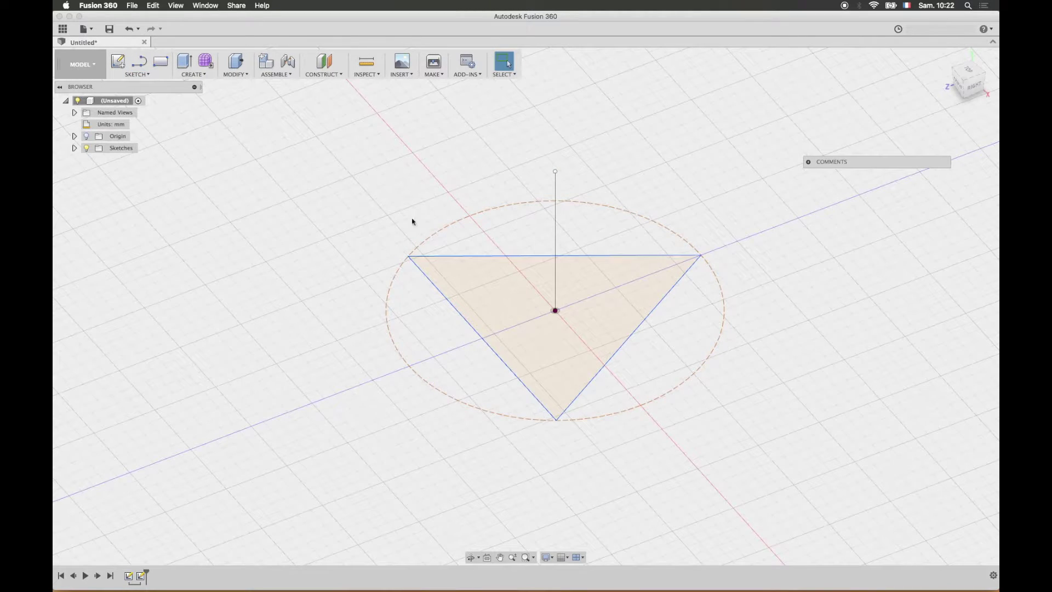
- Start a new sketch on the vertical YZ plane
{"action": "left_click", "coordinate": [117, 62]}
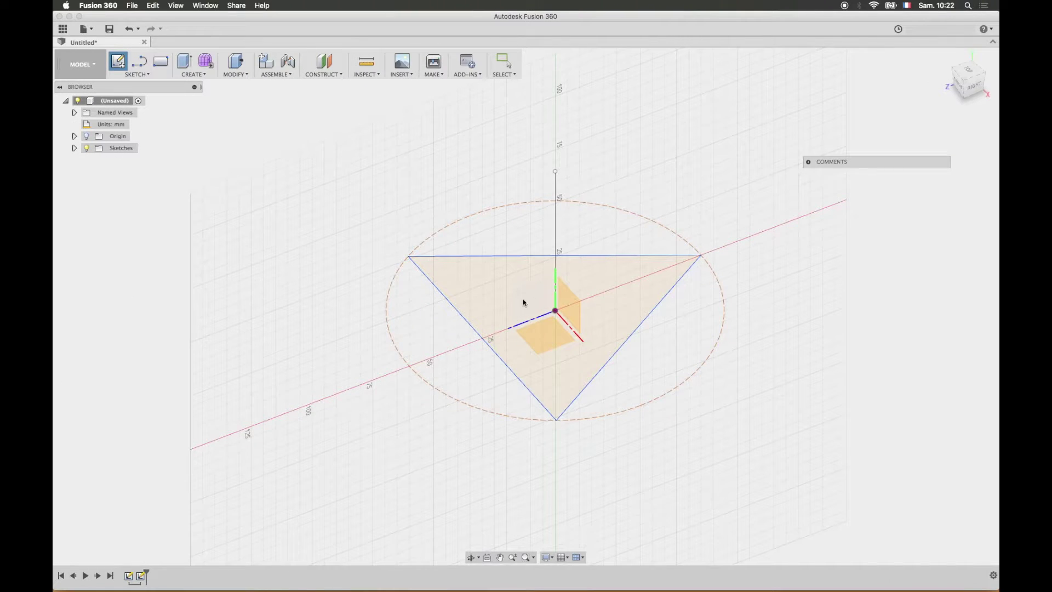
{"action": "left_click", "coordinate": [529, 302]}
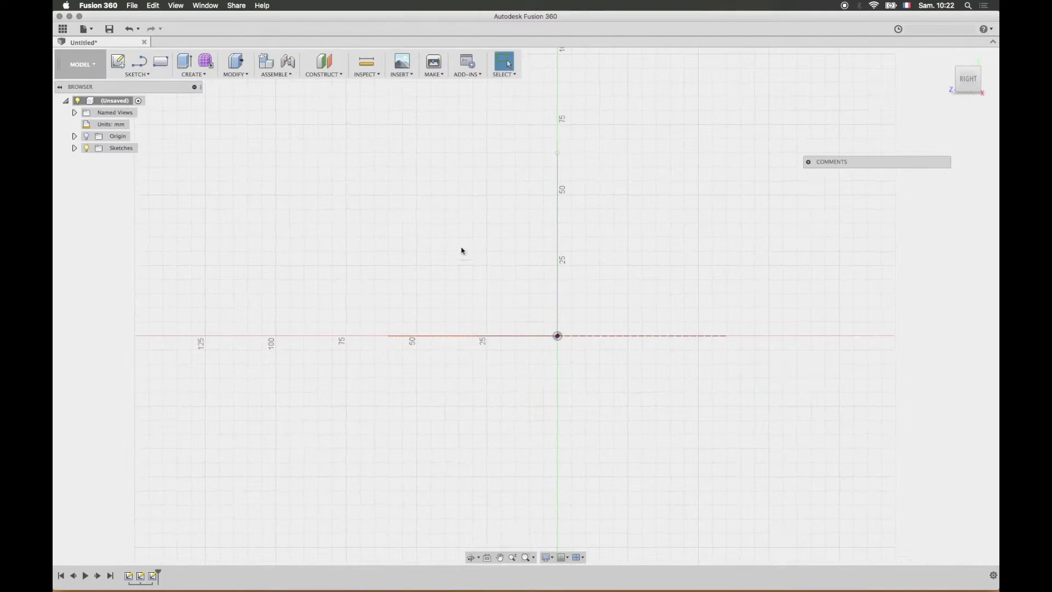
{"action": "mouse_move", "coordinate": [669, 230]}
{"action": "middle_mouse_down", "text": "shift"}
{"action": "mouse_move", "coordinate": [699, 247]}
{"action": "mouse_move", "coordinate": [683, 289]}
{"action": "mouse_move", "coordinate": [597, 359]}
{"action": "middle_mouse_up", "text": "shift"}
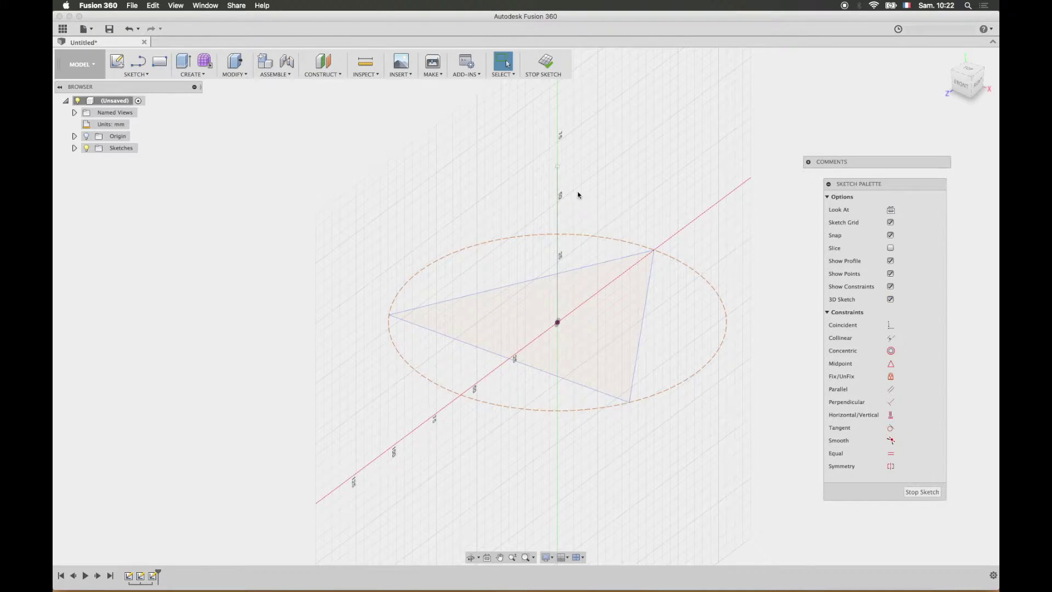
- With 3D Sketch enabled, draw connected lines from the vertical line's upper end through two triangle corners and back, closing one pyramid side
{"action": "left_click", "coordinate": [138, 60]}
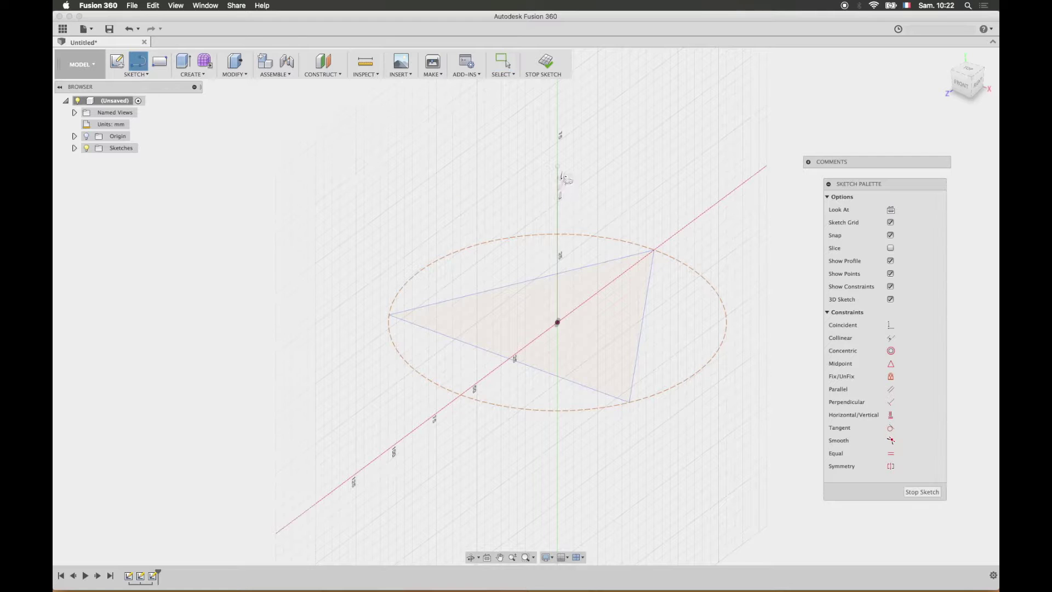
{"action": "left_click", "coordinate": [557, 166]}
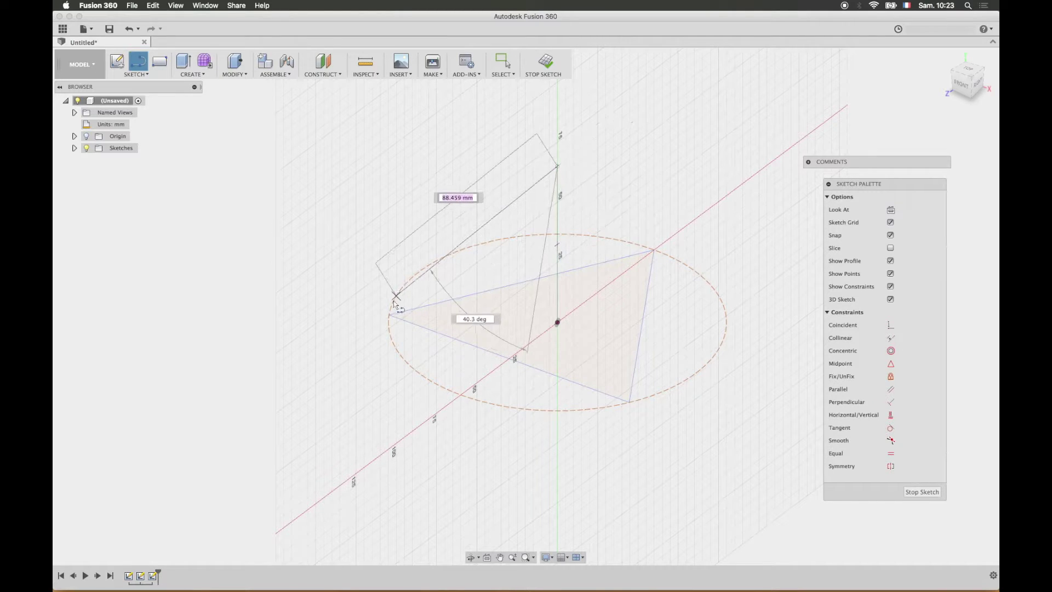
{"action": "key", "text": "Escape"}
{"action": "left_click", "coordinate": [557, 167]}
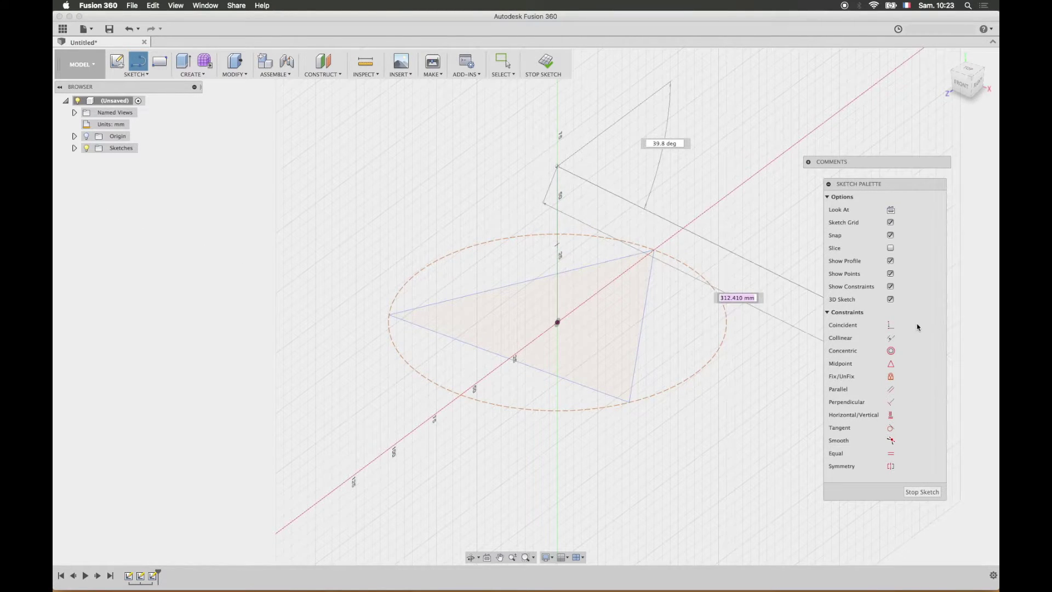
{"action": "left_click", "coordinate": [891, 300]}
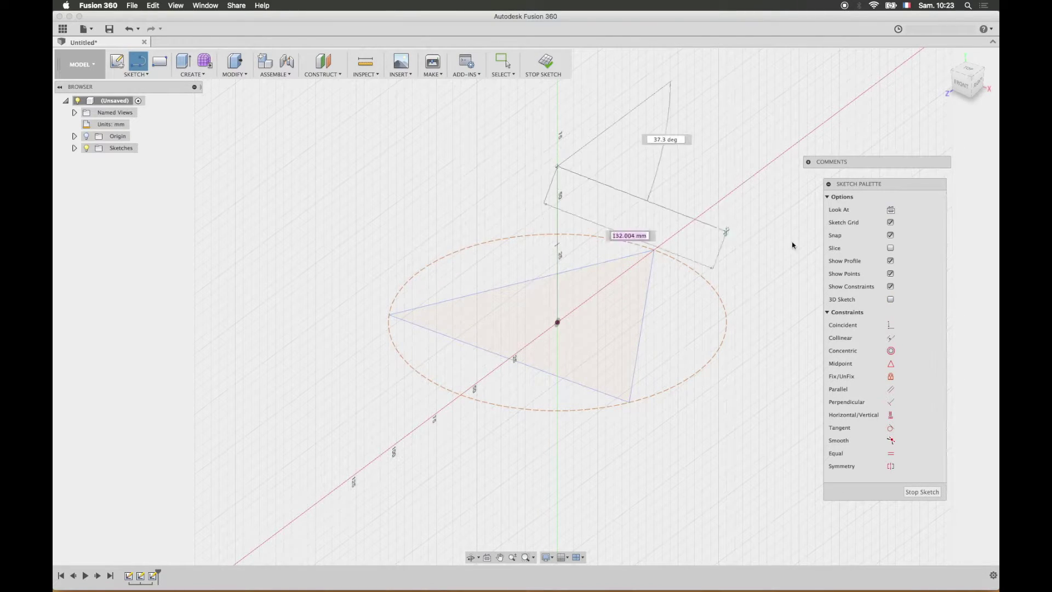
{"action": "left_click", "coordinate": [891, 300]}
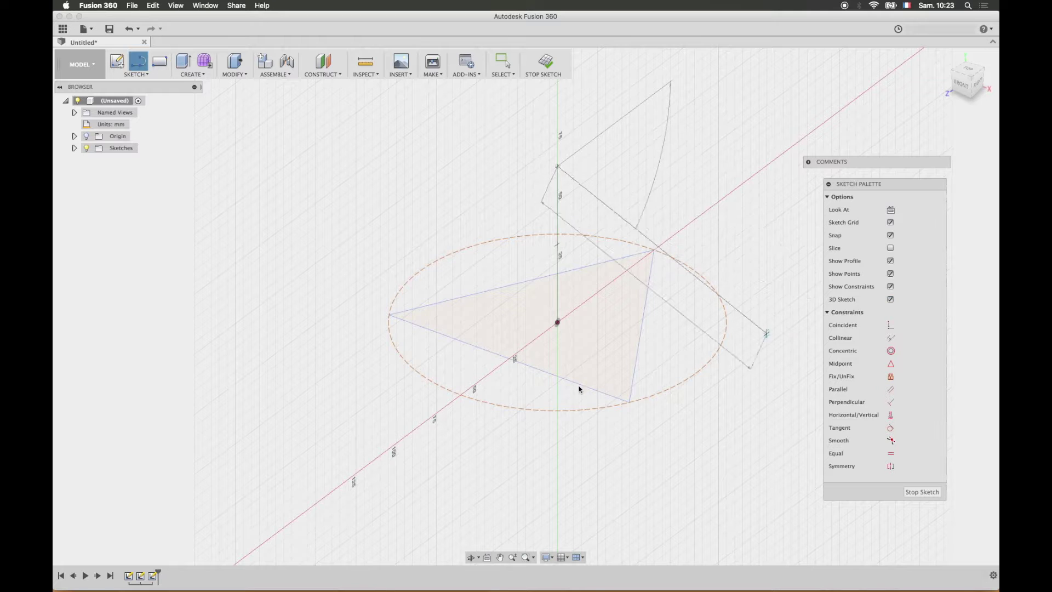
{"action": "left_click", "coordinate": [629, 403]}
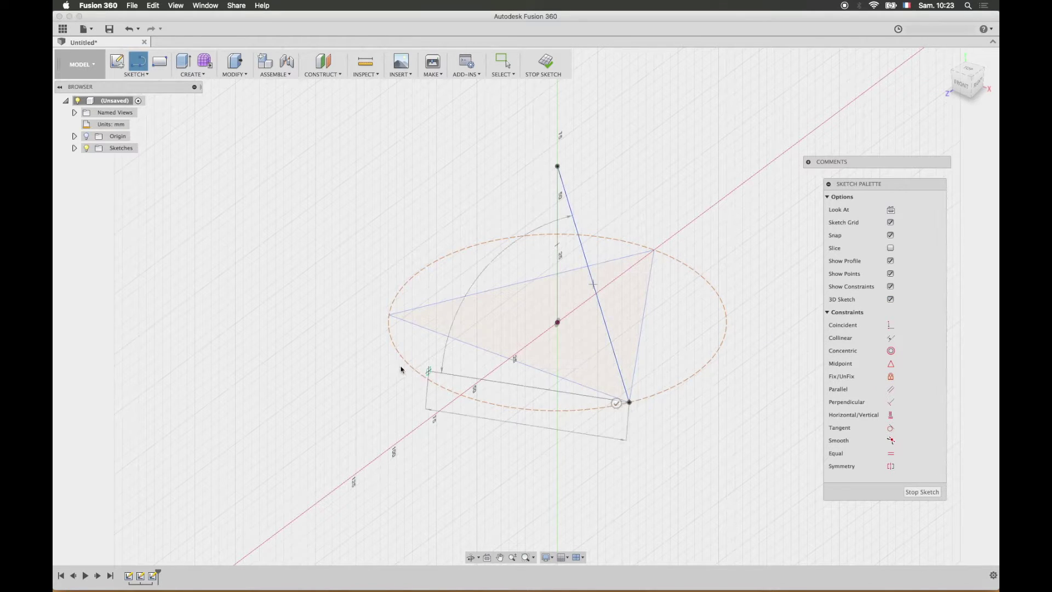
{"action": "left_click", "coordinate": [389, 315]}
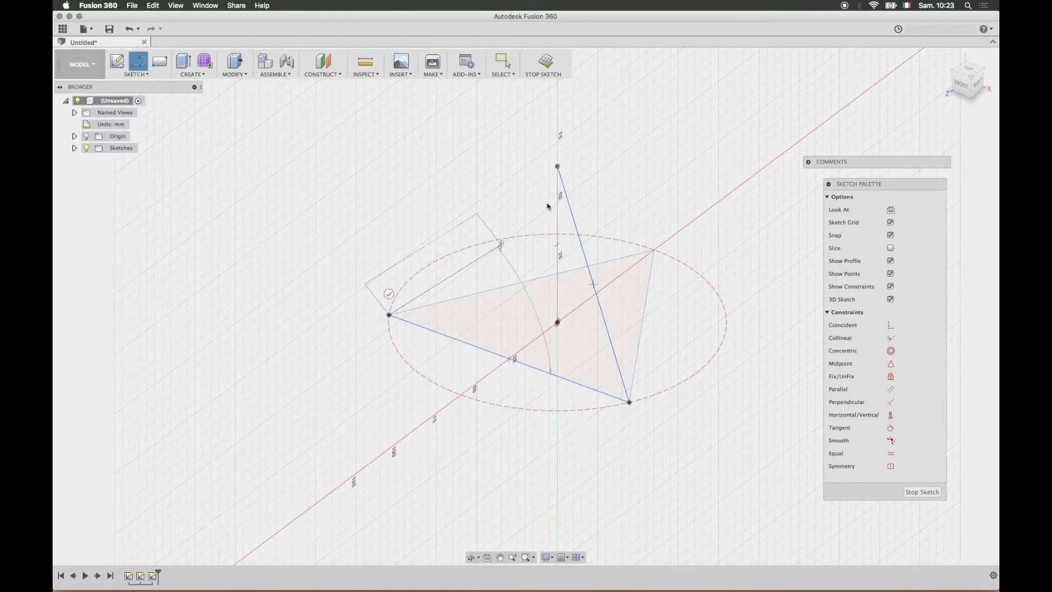
{"action": "left_click", "coordinate": [558, 168]}
{"action": "key", "text": "Escape"}
- Draw connected lines from the apex down to the remaining base corner and along the base edge to a neighbouring corner
{"action": "mouse_move", "coordinate": [695, 301]}
{"action": "middle_mouse_down", "text": "shift"}
{"action": "mouse_move", "coordinate": [606, 287]}
{"action": "mouse_move", "coordinate": [608, 296]}
{"action": "middle_mouse_up", "text": "shift"}
{"action": "key", "text": "l"}
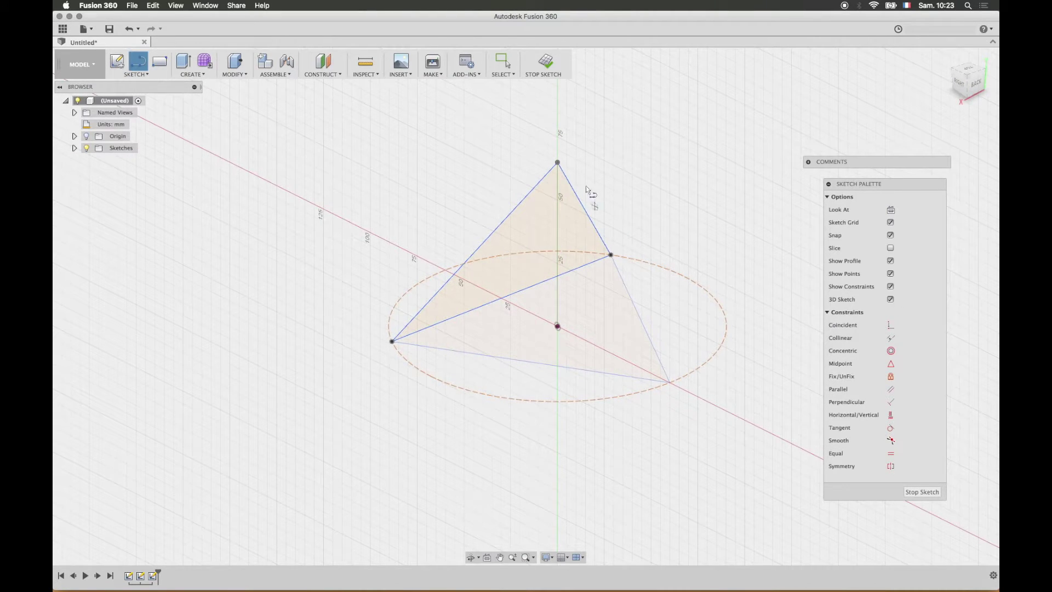
{"action": "left_click", "coordinate": [558, 163]}
{"action": "middle_click_drag", "start_coordinate": [729, 377], "coordinate": [639, 352], "text": "shift"}
{"action": "left_click", "coordinate": [614, 368]}
{"action": "left_click", "coordinate": [381, 272]}
{"action": "key", "text": "Escape"}
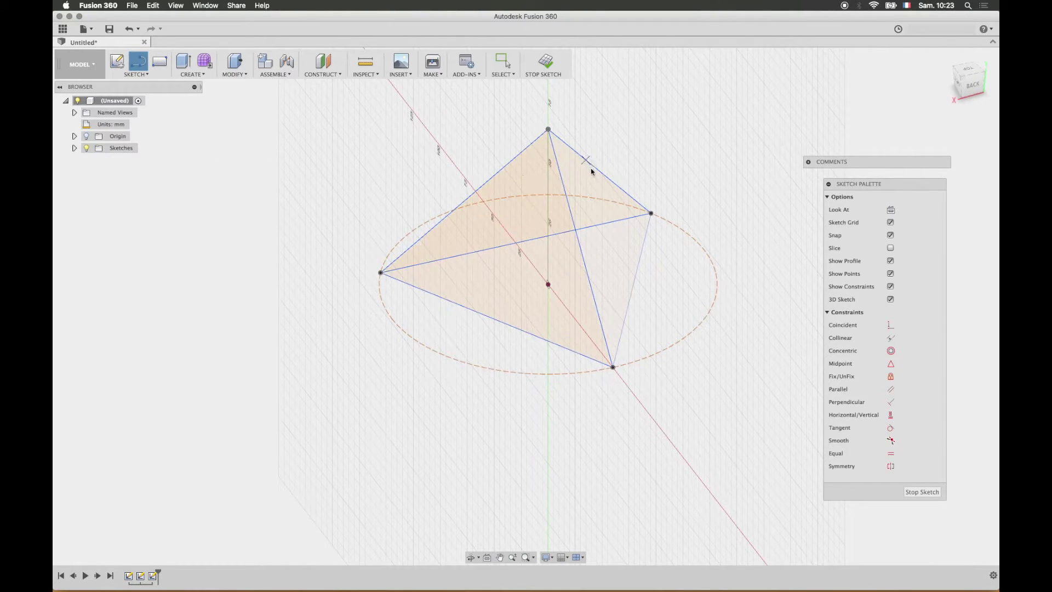
- Draw the last base edge between the two unconnected corners, completing the pyramid's wireframe
{"action": "middle_click_drag", "start_coordinate": [650, 280], "coordinate": [601, 326], "text": "shift"}
{"action": "left_click", "coordinate": [530, 383]}
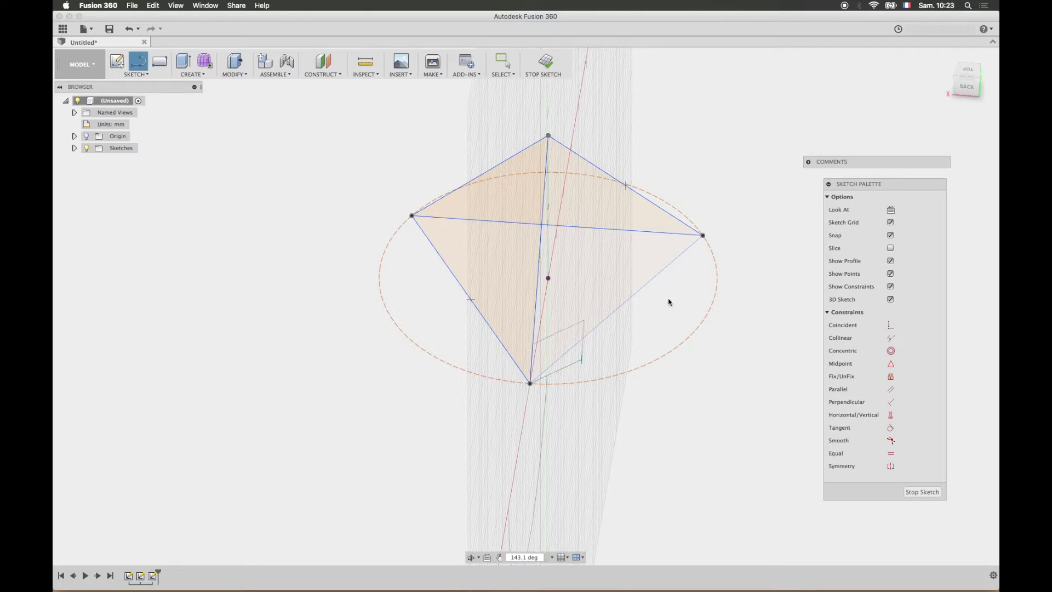
{"action": "left_click", "coordinate": [703, 235]}
{"action": "key", "text": "Escape"}
{"action": "mouse_move", "coordinate": [680, 372]}
{"action": "middle_mouse_down", "text": "shift"}
{"action": "mouse_move", "coordinate": [626, 331]}
{"action": "mouse_move", "coordinate": [519, 336]}
{"action": "mouse_move", "coordinate": [538, 380]}
{"action": "mouse_move", "coordinate": [621, 297]}
{"action": "mouse_move", "coordinate": [603, 299]}
{"action": "mouse_move", "coordinate": [561, 357]}
{"action": "mouse_move", "coordinate": [641, 376]}
{"action": "mouse_move", "coordinate": [683, 505]}
{"action": "middle_mouse_up", "text": "shift"}
{"action": "key", "text": "l"}
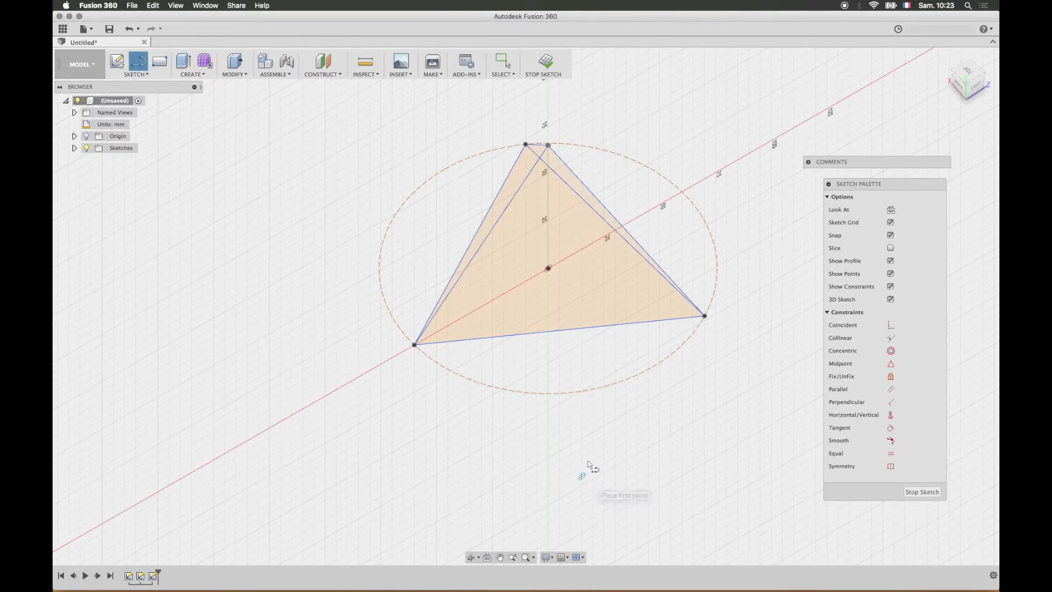
{"action": "mouse_move", "coordinate": [562, 386]}
{"action": "middle_mouse_down", "text": "shift"}
{"action": "mouse_move", "coordinate": [580, 376]}
{"action": "mouse_move", "coordinate": [576, 364]}
{"action": "middle_mouse_up", "text": "shift"}
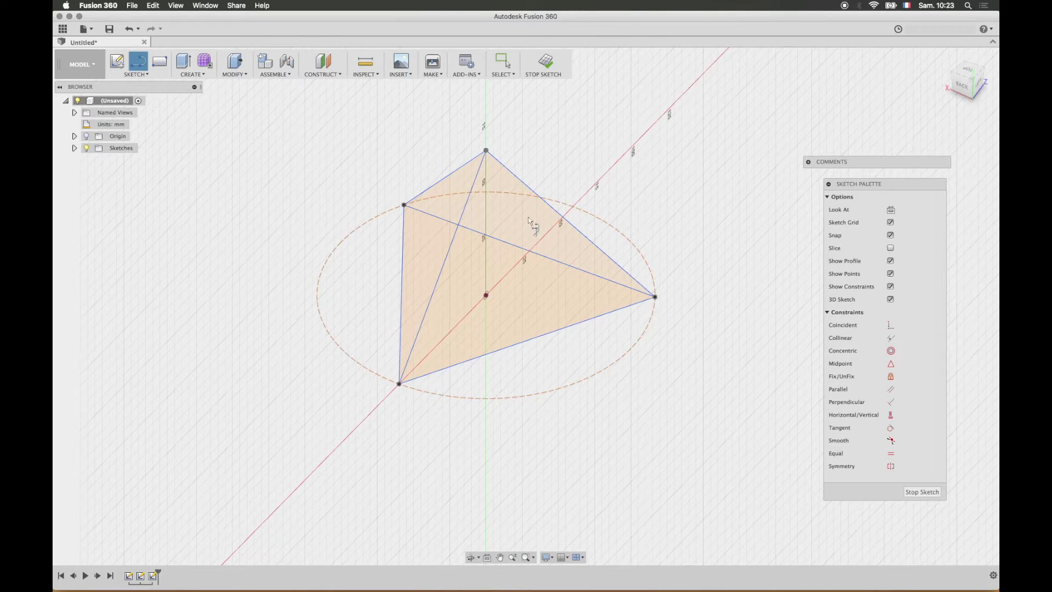
- Try to extrude one side triangle of the pyramid 20 mm as a new body
{"action": "left_click", "coordinate": [238, 68]}
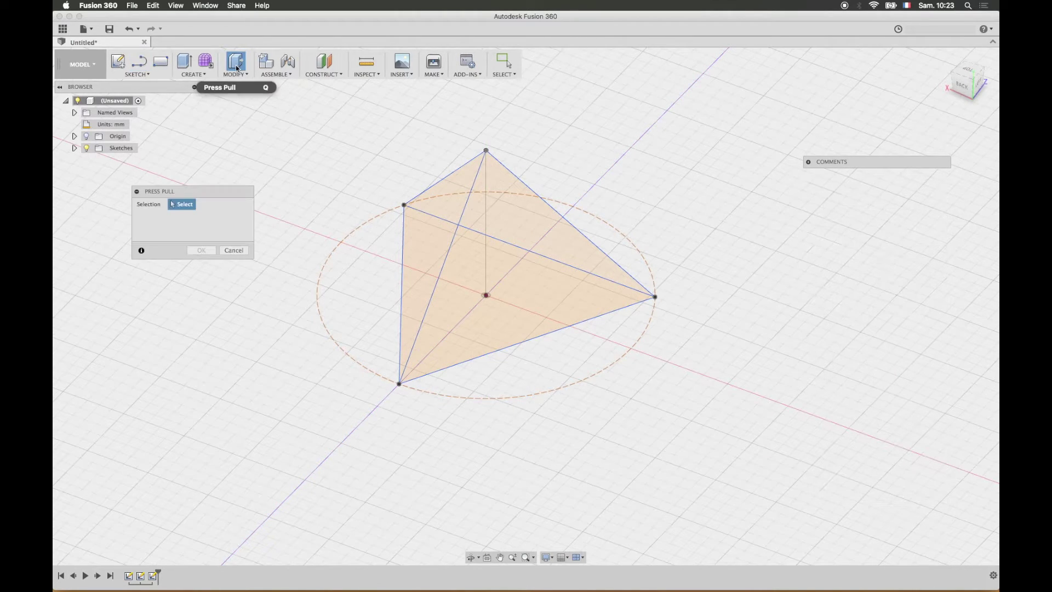
{"action": "left_click", "coordinate": [188, 62]}
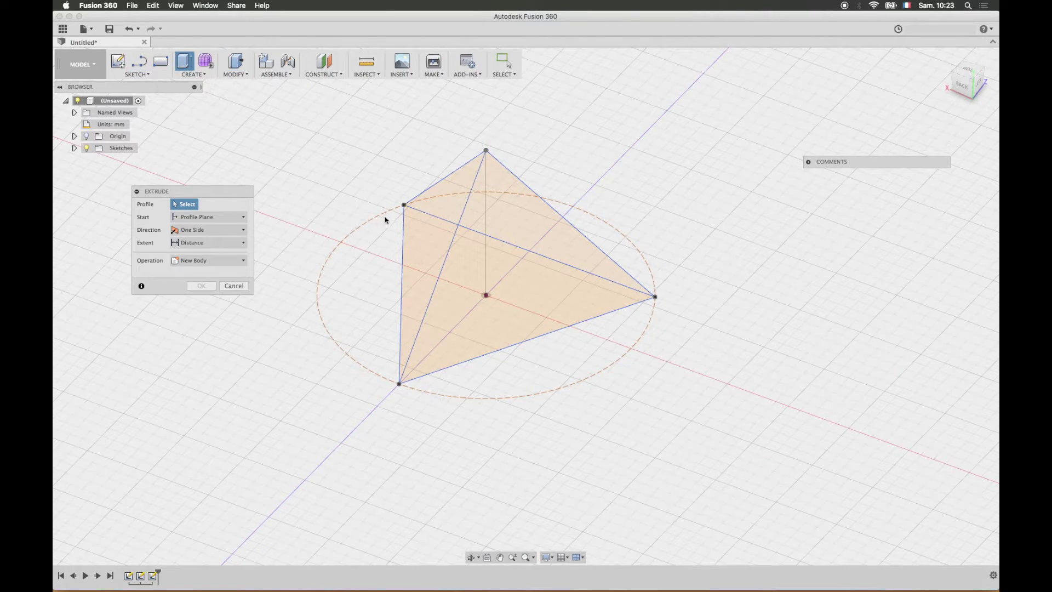
{"action": "left_click", "coordinate": [428, 231]}
{"action": "left_click_drag", "start_coordinate": [435, 216], "coordinate": [382, 199]}
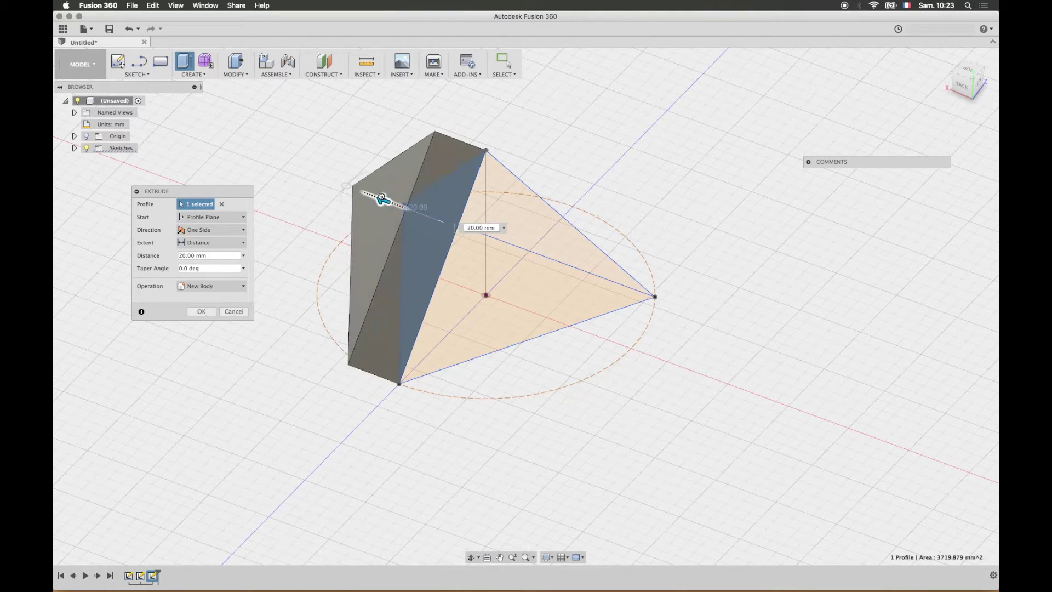
{"action": "mouse_move", "coordinate": [565, 335]}
{"action": "middle_mouse_down", "text": "shift"}
{"action": "mouse_move", "coordinate": [536, 307]}
{"action": "mouse_move", "coordinate": [559, 329]}
{"action": "middle_mouse_up", "text": "shift"}
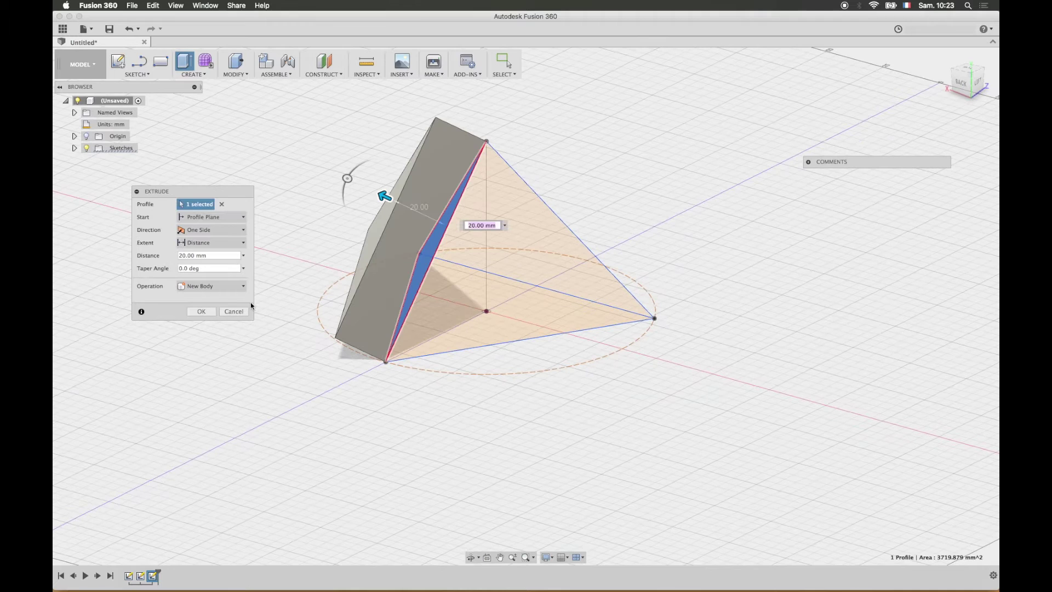
{"action": "left_click", "coordinate": [201, 311]}
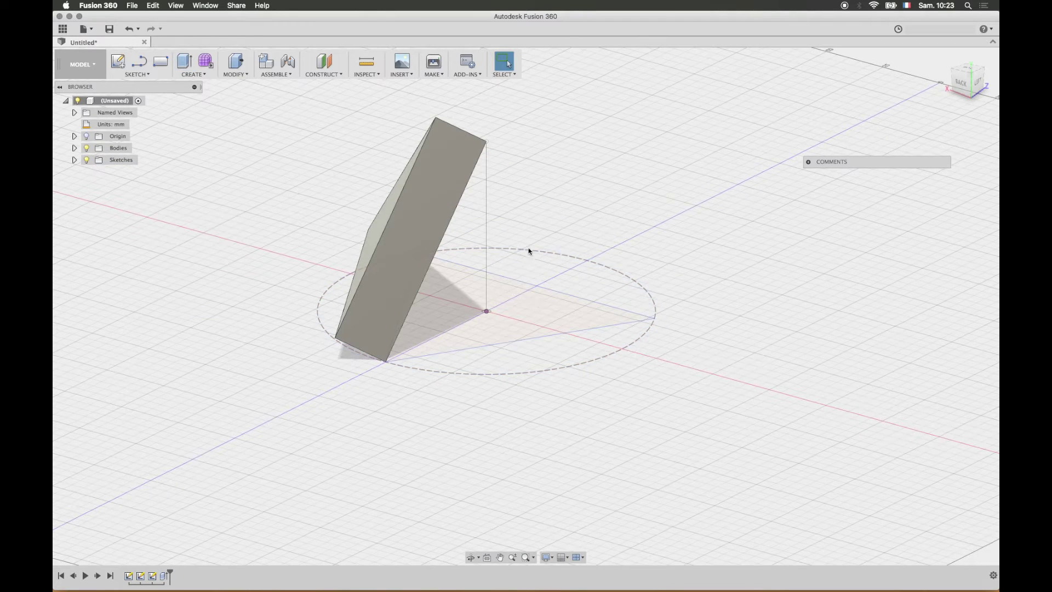
{"action": "double_click", "coordinate": [496, 275]}
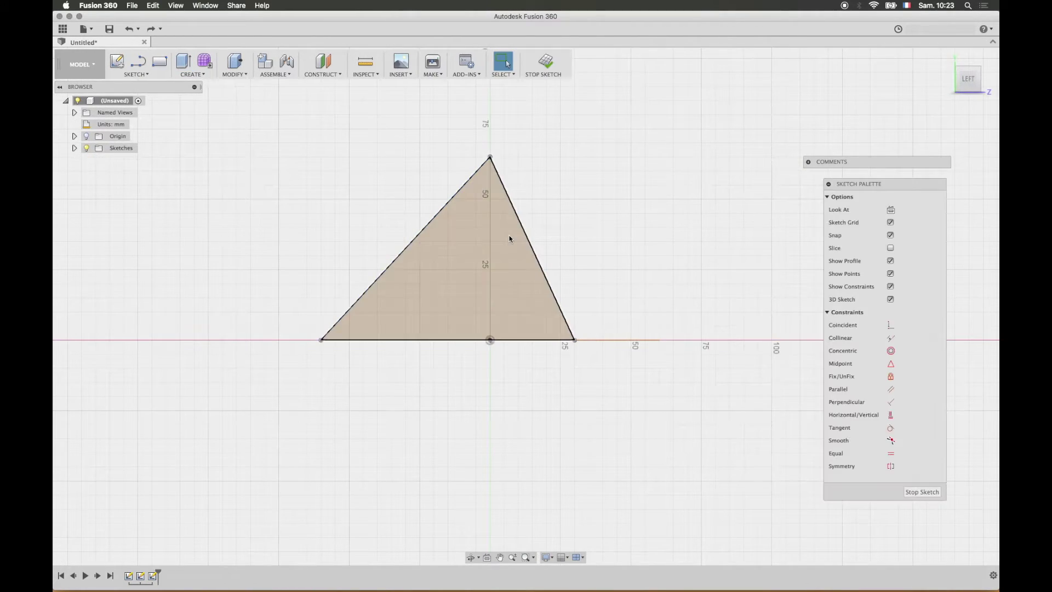
- Switch to the Patch workspace and patch one side triangle of the pyramid as a new surface body
{"action": "mouse_move", "coordinate": [509, 239]}
{"action": "middle_mouse_down", "text": "shift"}
{"action": "mouse_move", "coordinate": [554, 270]}
{"action": "mouse_move", "coordinate": [579, 270]}
{"action": "middle_mouse_up", "text": "shift"}
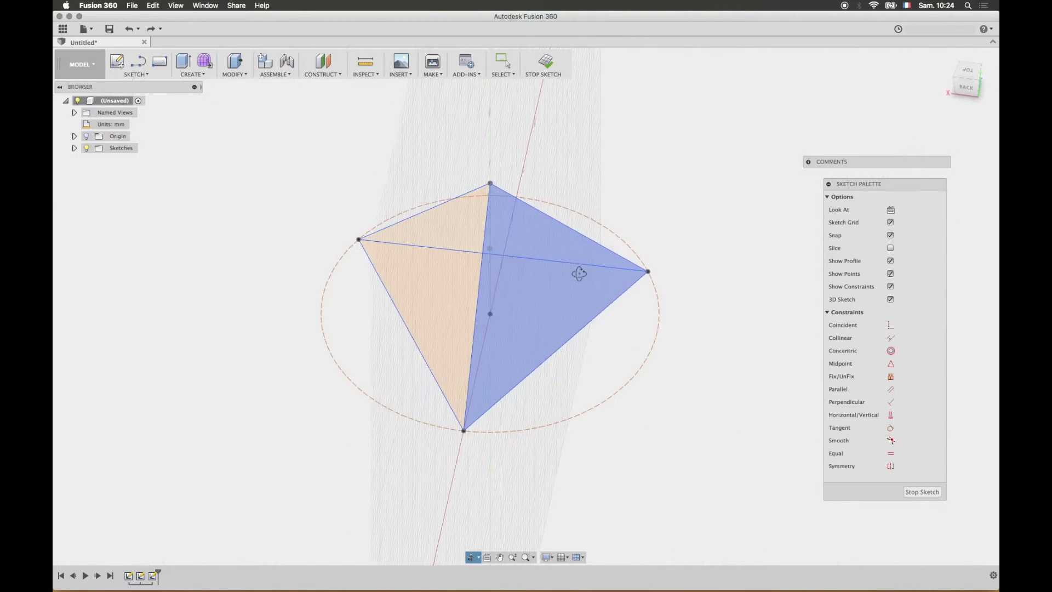
{"action": "left_click", "coordinate": [83, 65]}
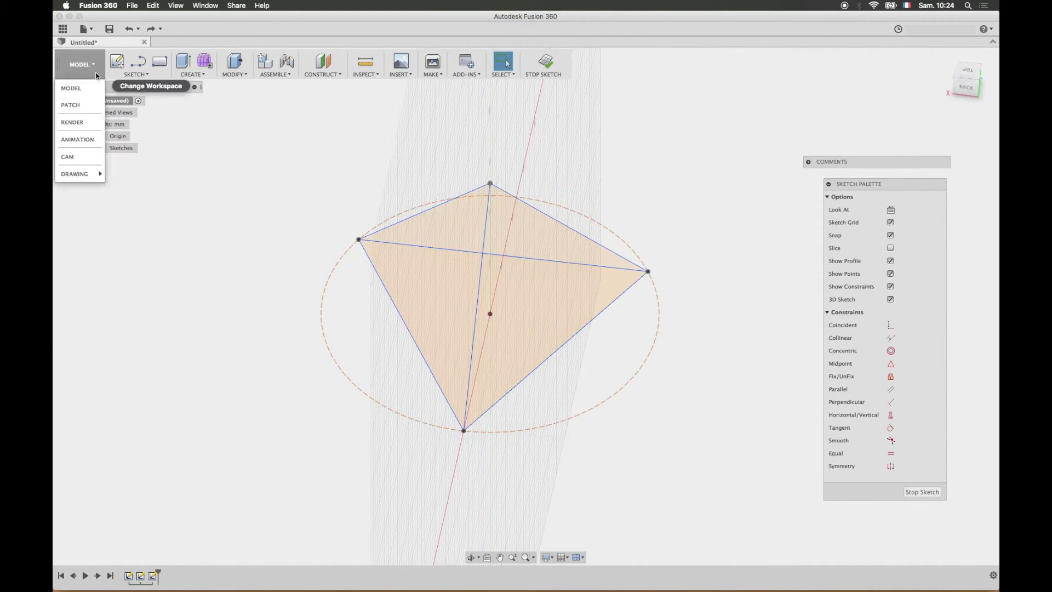
{"action": "left_click", "coordinate": [85, 106]}
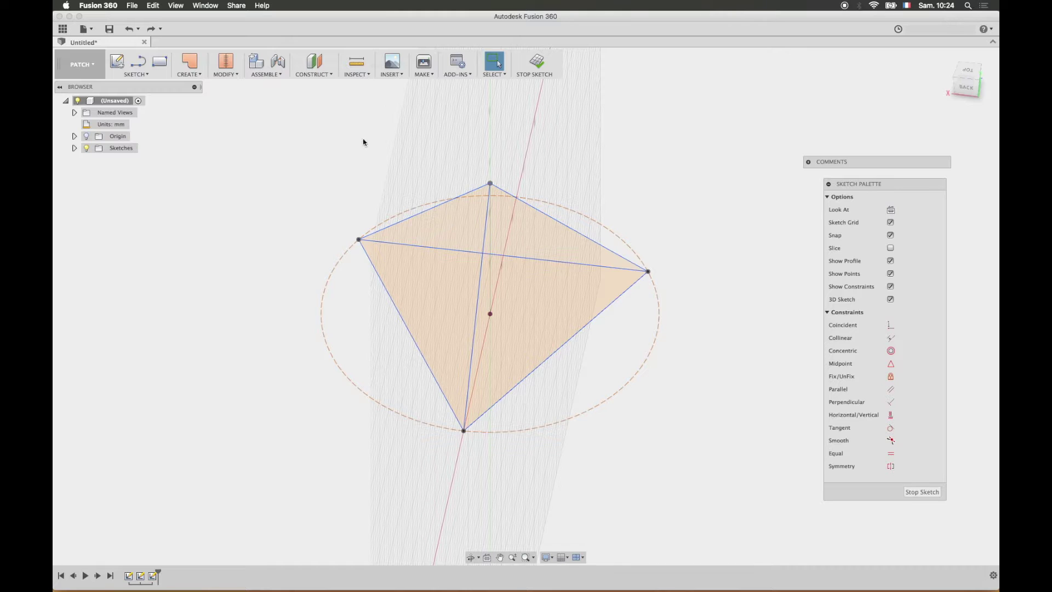
{"action": "left_click", "coordinate": [191, 64]}
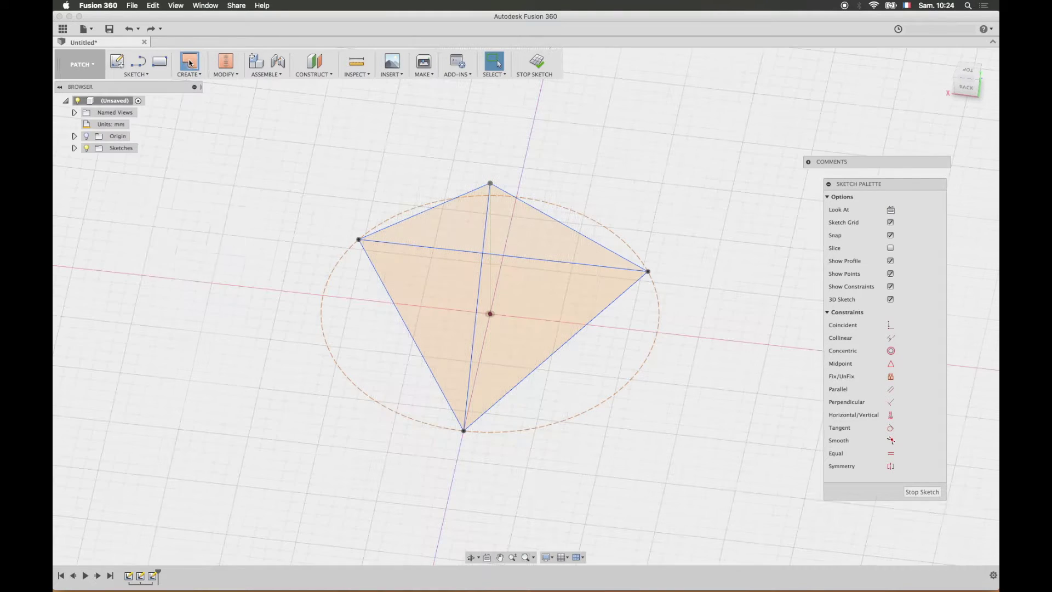
{"action": "left_click", "coordinate": [448, 277]}
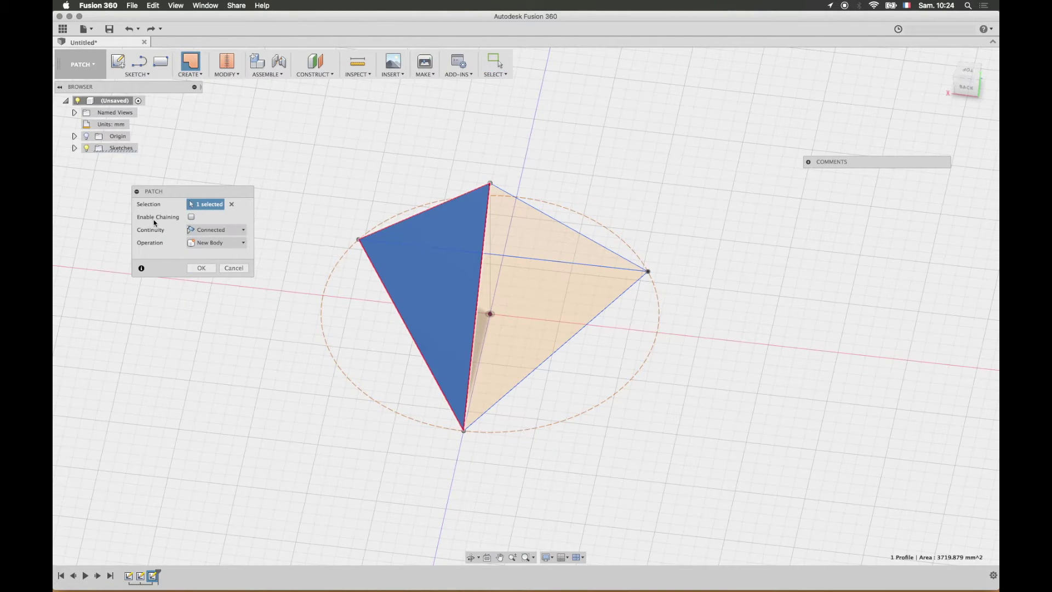
{"action": "left_click", "coordinate": [201, 268]}
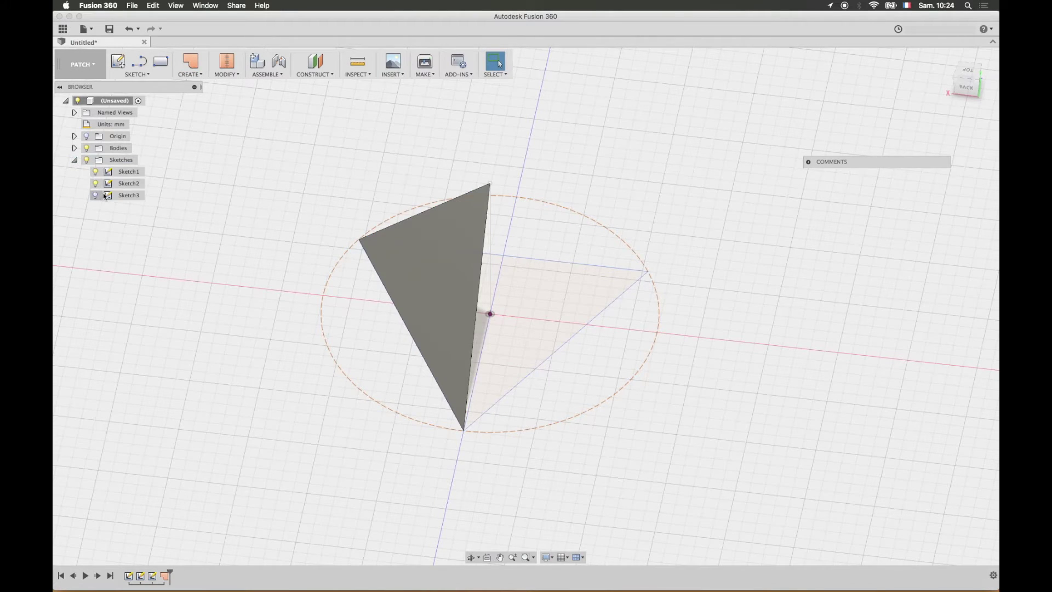
- Show Sketch3 again and patch a second side triangle of the pyramid as a new body with Connected continuity
{"action": "left_click", "coordinate": [96, 196]}
{"action": "middle_click_drag", "start_coordinate": [709, 334], "coordinate": [603, 317], "text": "shift"}
{"action": "key", "text": "Escape"}
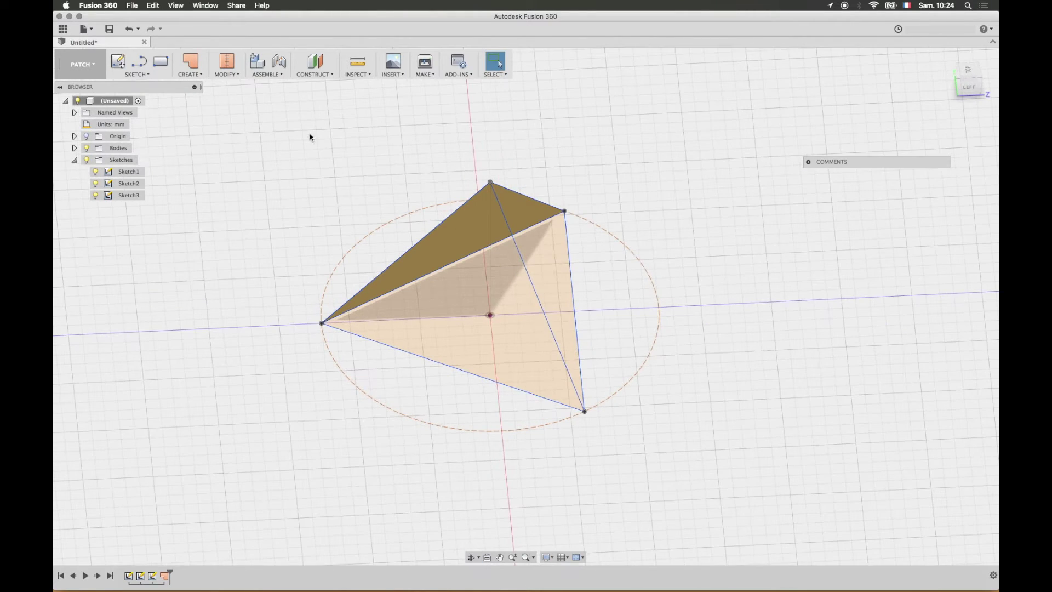
{"action": "left_click", "coordinate": [189, 74]}
{"action": "left_click", "coordinate": [530, 310]}
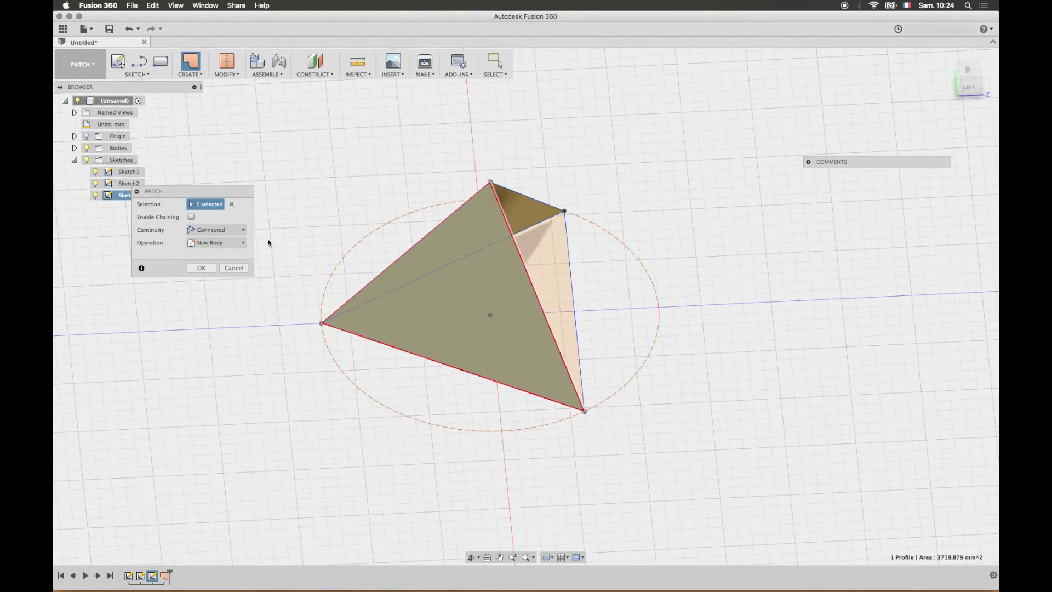
{"action": "left_click", "coordinate": [201, 268]}
- Patch the third side triangle of the pyramid as a new surface body
{"action": "middle_click_drag", "start_coordinate": [639, 252], "coordinate": [554, 244], "text": "shift"}
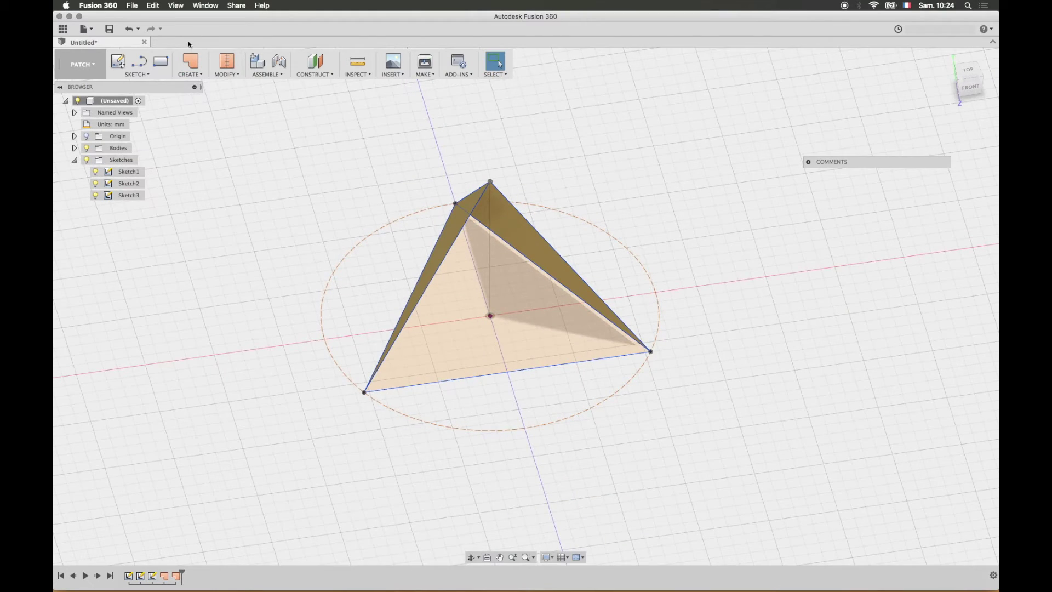
{"action": "left_click", "coordinate": [190, 63]}
{"action": "left_click", "coordinate": [530, 335]}
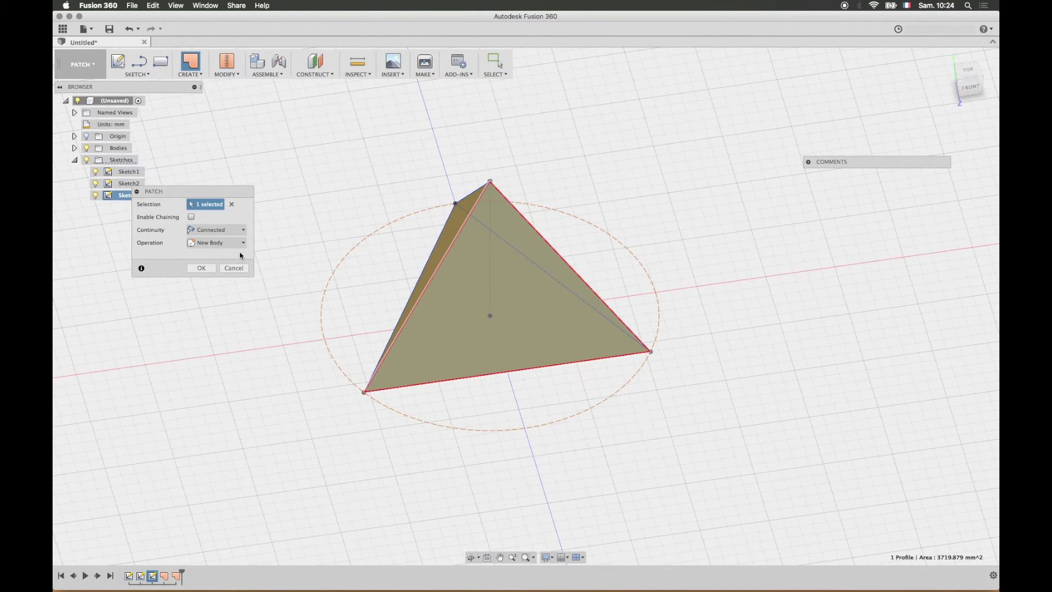
{"action": "left_click", "coordinate": [202, 268]}
- Patch the base triangle from Sketch1 as a new surface body, closing the underside of the pyramid
{"action": "middle_click_drag", "start_coordinate": [583, 357], "coordinate": [593, 289], "text": "shift"}
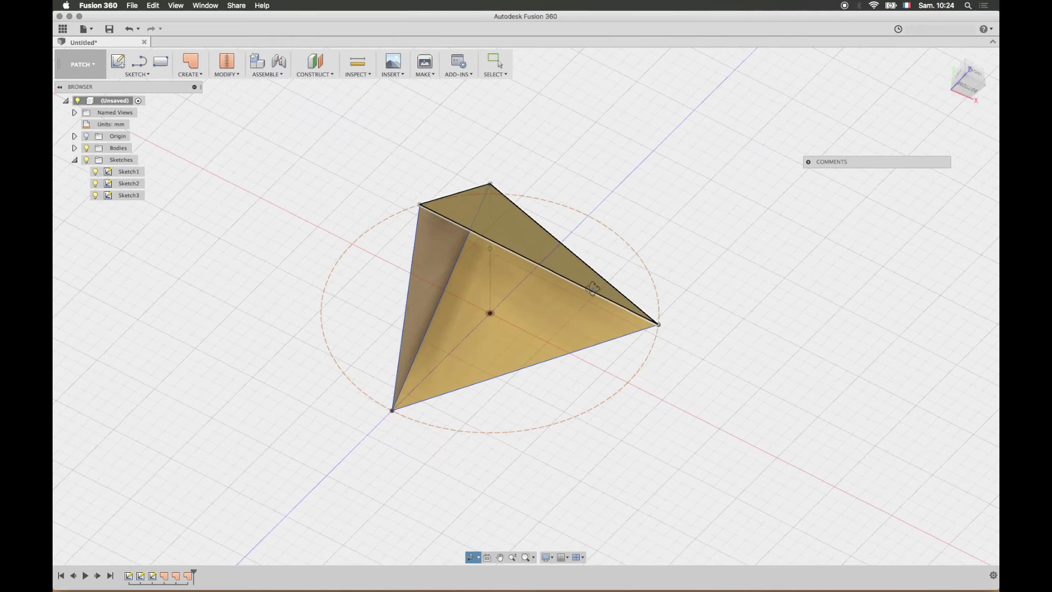
{"action": "left_click", "coordinate": [190, 63]}
{"action": "left_click", "coordinate": [555, 327]}
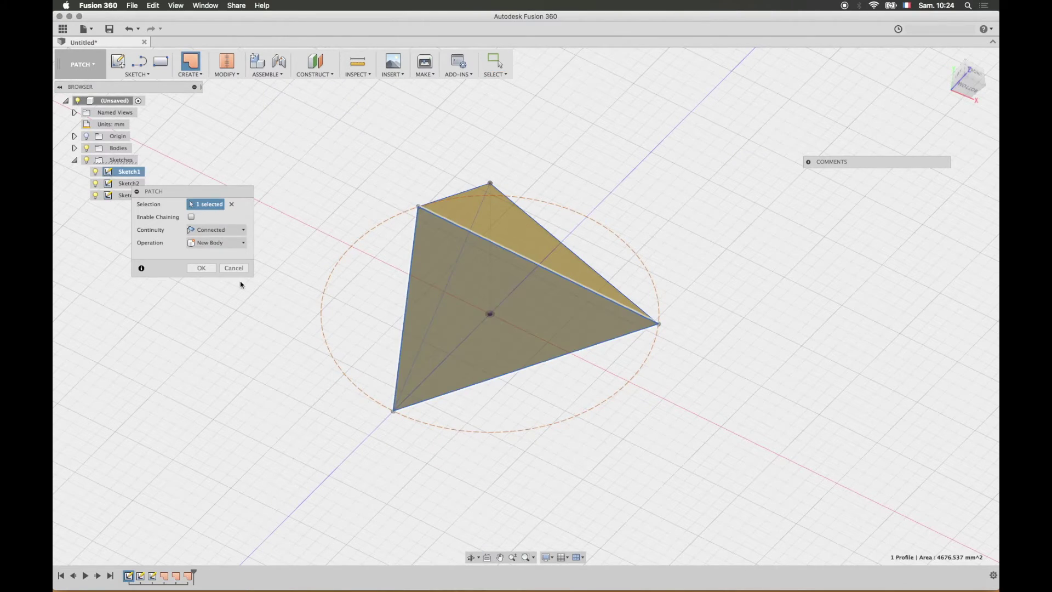
{"action": "left_click", "coordinate": [202, 268]}
- Switch back to the Model workspace
{"action": "middle_click_drag", "start_coordinate": [590, 162], "coordinate": [522, 322], "text": "shift"}
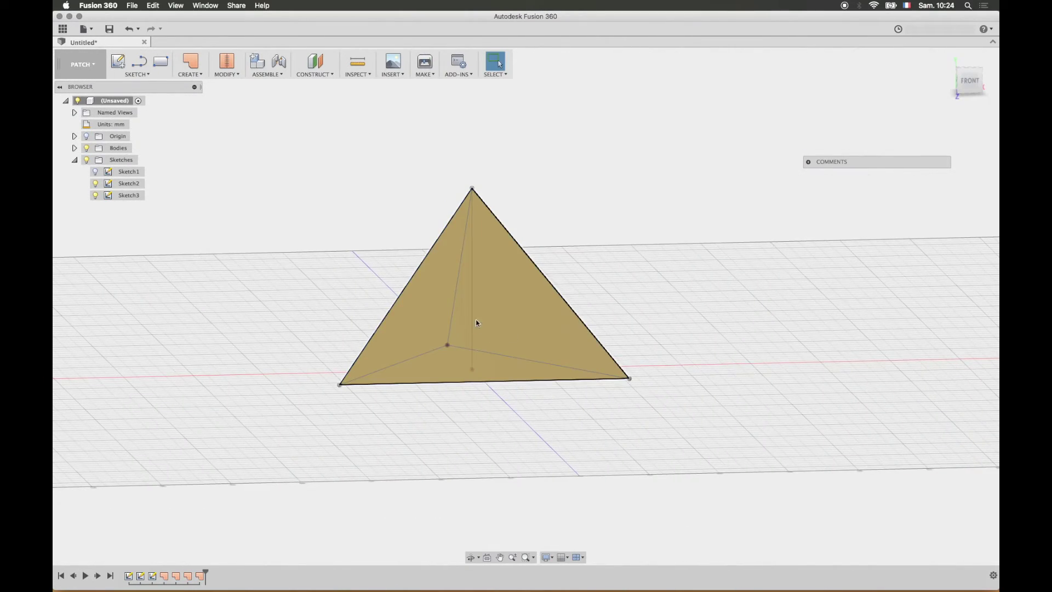
{"action": "left_click", "coordinate": [79, 69]}
{"action": "left_click", "coordinate": [84, 88]}
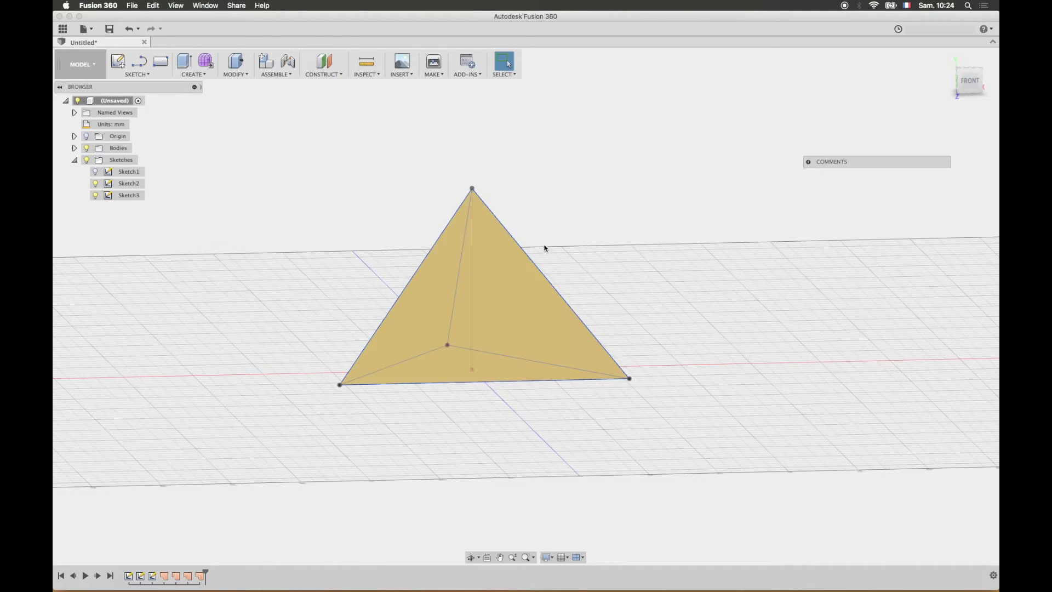
- Extrude a side triangle of Sketch3 by 30 mm into the surface pyramid as a cut
{"action": "key", "text": "F6"}
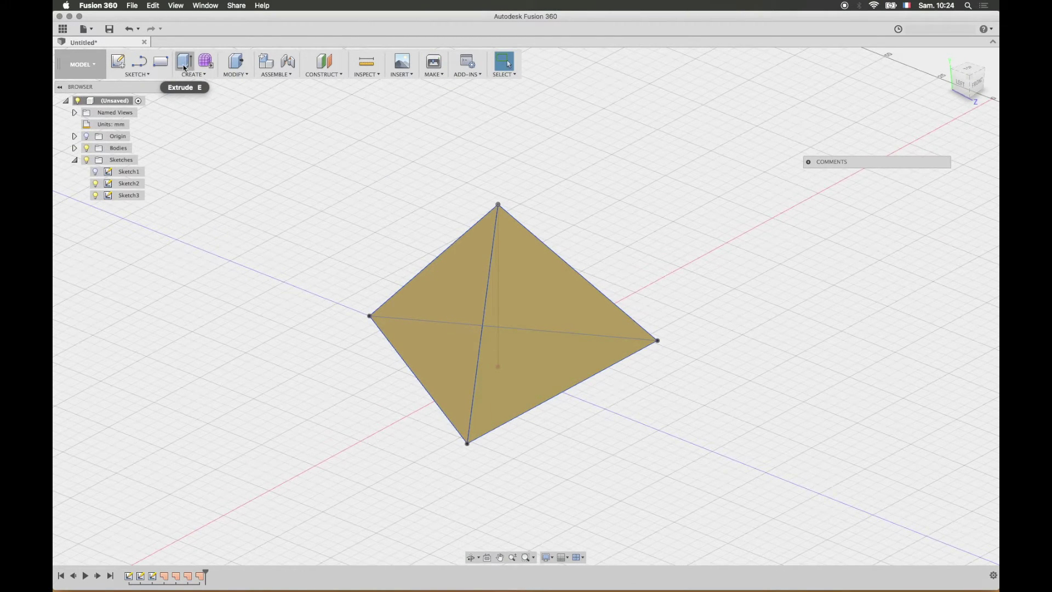
{"action": "left_click", "coordinate": [189, 70]}
{"action": "left_click", "coordinate": [472, 302]}
{"action": "left_click_drag", "start_coordinate": [439, 295], "coordinate": [622, 352]}
{"action": "middle_click_drag", "start_coordinate": [670, 265], "coordinate": [631, 298], "text": "shift"}
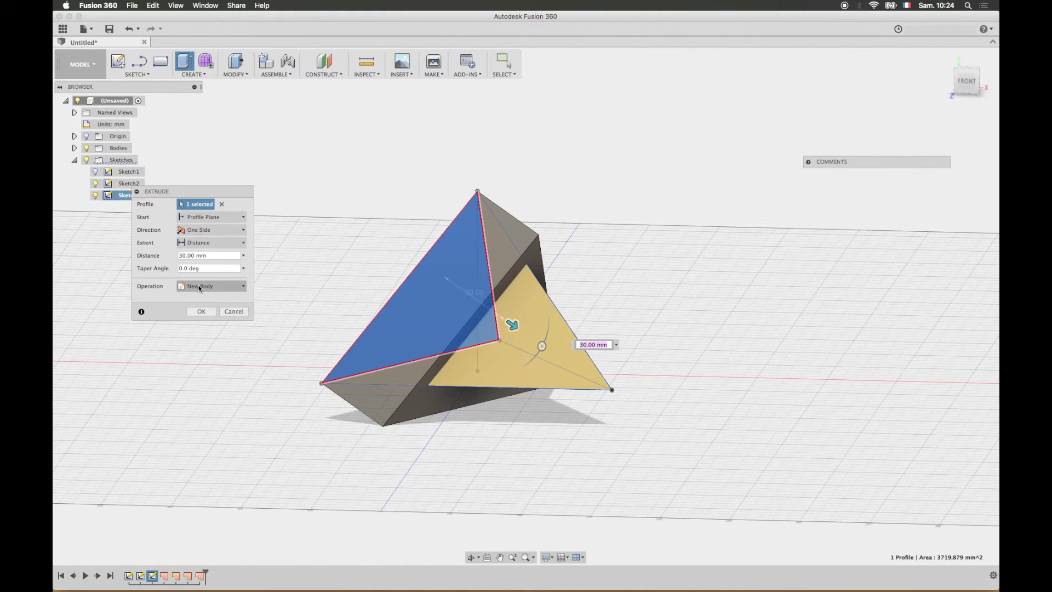
{"action": "left_click", "coordinate": [200, 286]}
{"action": "left_click", "coordinate": [198, 310]}
{"action": "middle_click_drag", "start_coordinate": [449, 285], "coordinate": [559, 353], "text": "shift"}
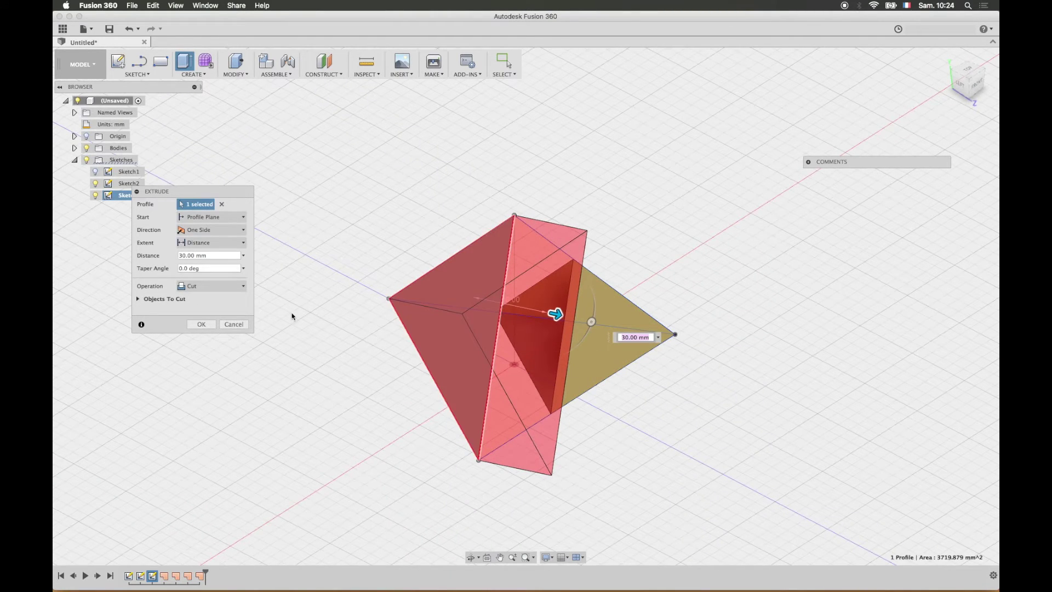
{"action": "left_click", "coordinate": [201, 324]}
{"action": "middle_click_drag", "start_coordinate": [596, 369], "coordinate": [576, 345], "text": "shift"}
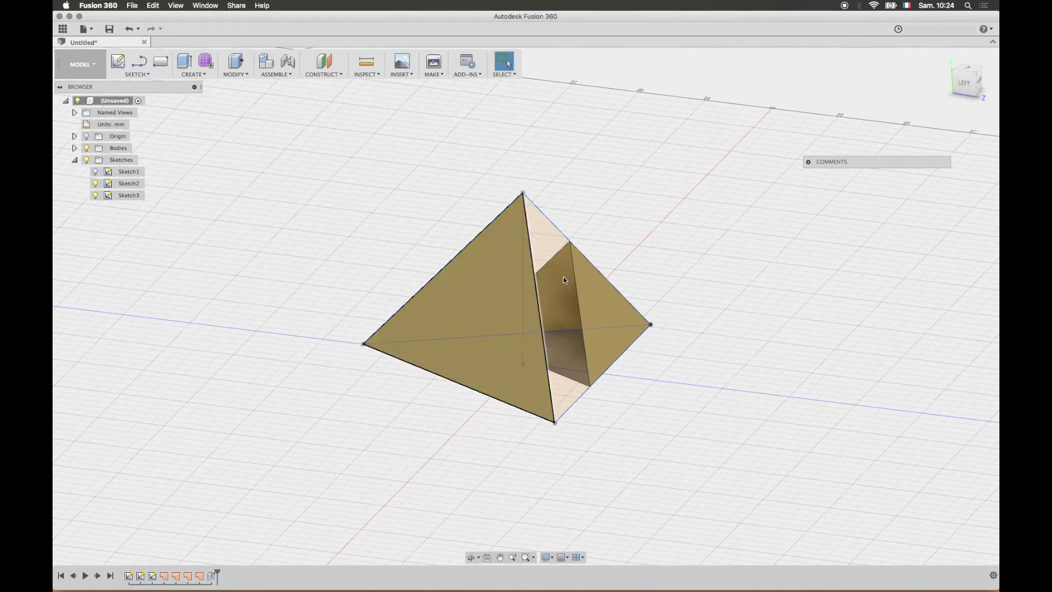
{"action": "middle_click_drag", "start_coordinate": [681, 321], "coordinate": [645, 339], "text": "shift"}
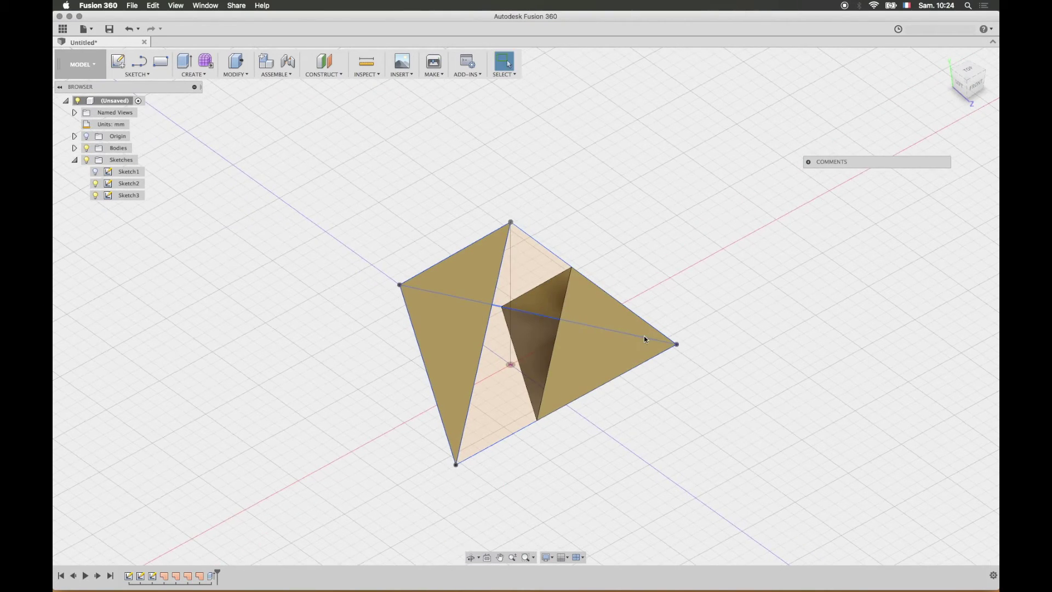
- Undo the extrude cut and the last patch
{"action": "key", "text": "super+z"}
{"action": "key", "text": "super+z"}
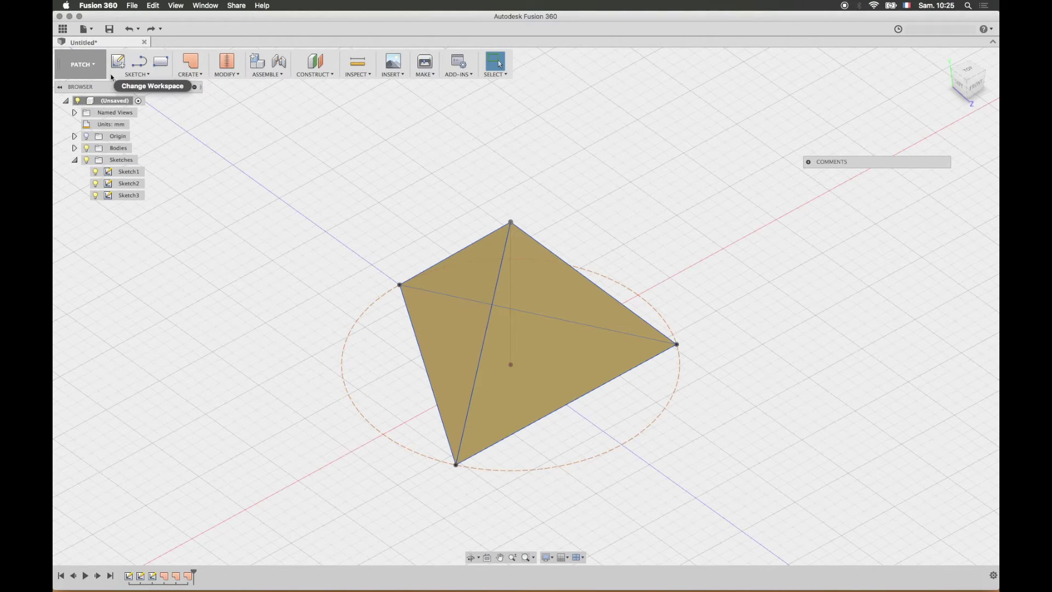
{"action": "left_click", "coordinate": [228, 67]}
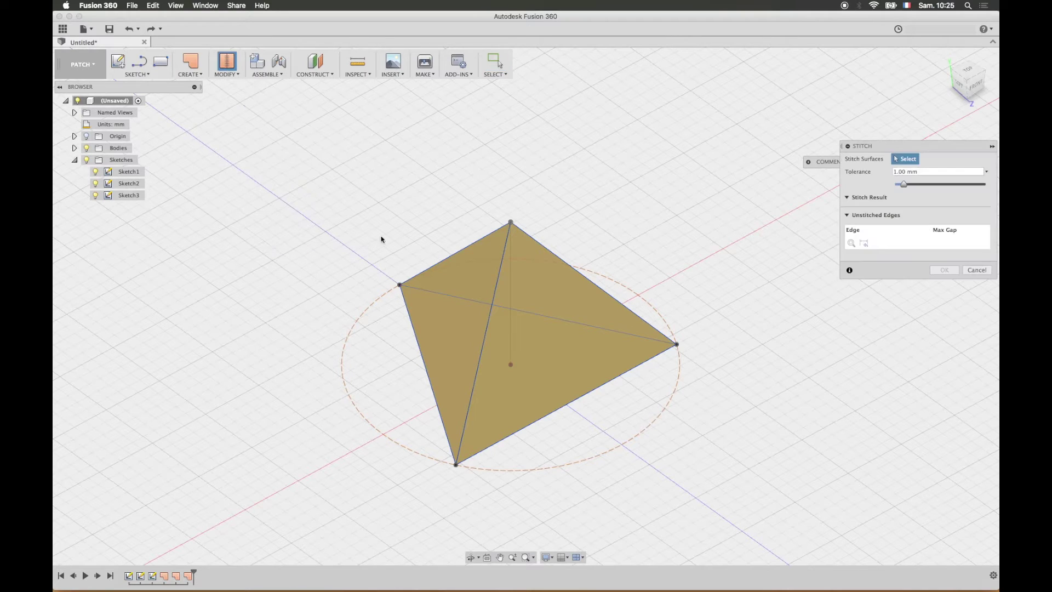
{"action": "left_click", "coordinate": [459, 302]}
{"action": "left_click", "coordinate": [569, 322]}
{"action": "middle_click_drag", "start_coordinate": [601, 355], "coordinate": [611, 305], "text": "shift"}
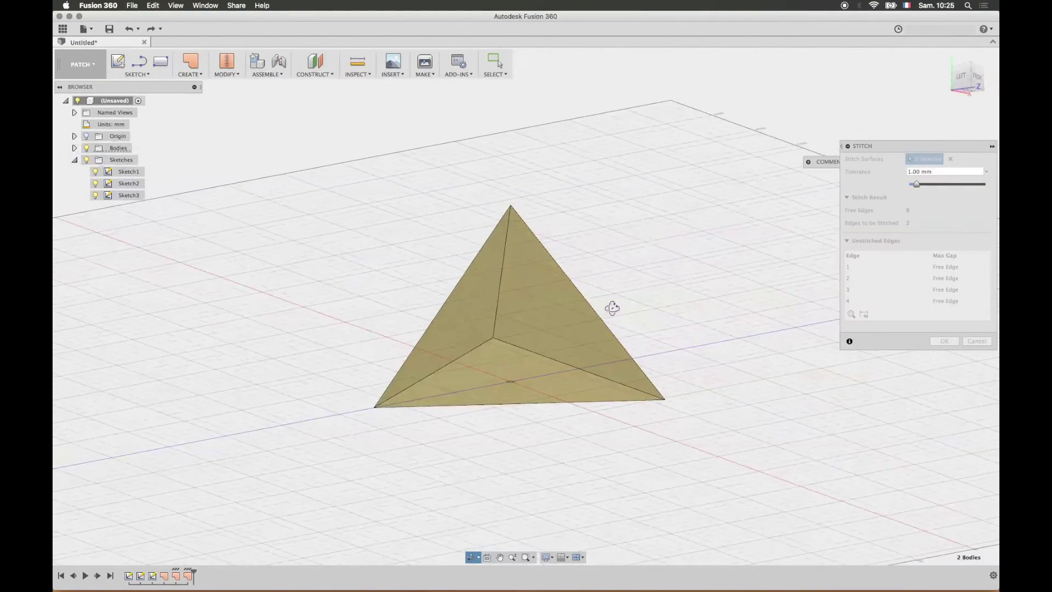
{"action": "left_click", "coordinate": [547, 373]}
{"action": "middle_click_drag", "start_coordinate": [611, 362], "coordinate": [311, 146], "text": "shift"}
{"action": "key", "text": "Return"}
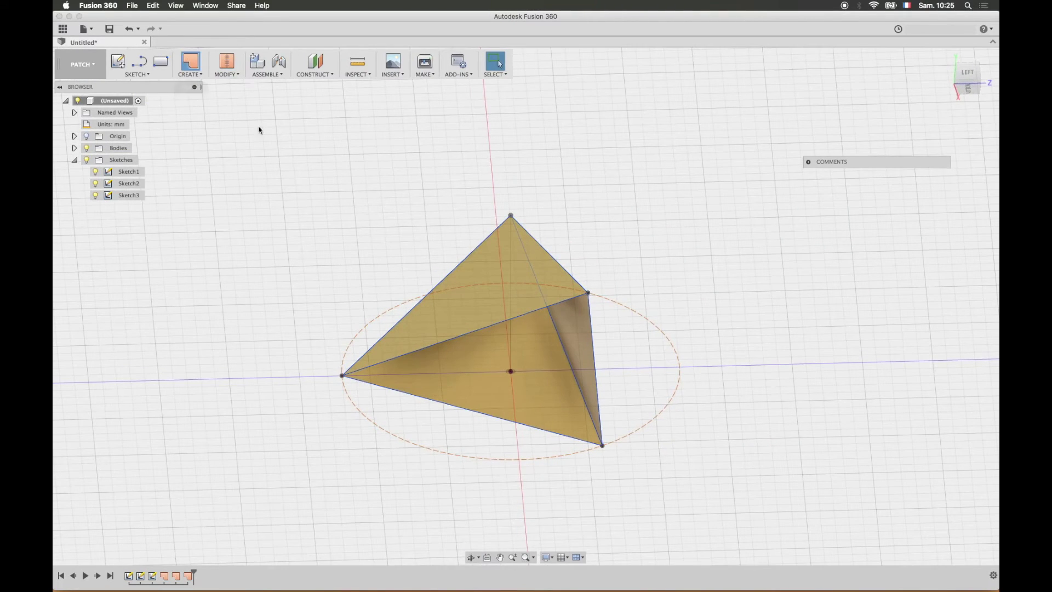
- Patch the open base triangle of the pyramid as a new body with Connected continuity
{"action": "left_click", "coordinate": [190, 60]}
{"action": "left_click", "coordinate": [506, 349]}
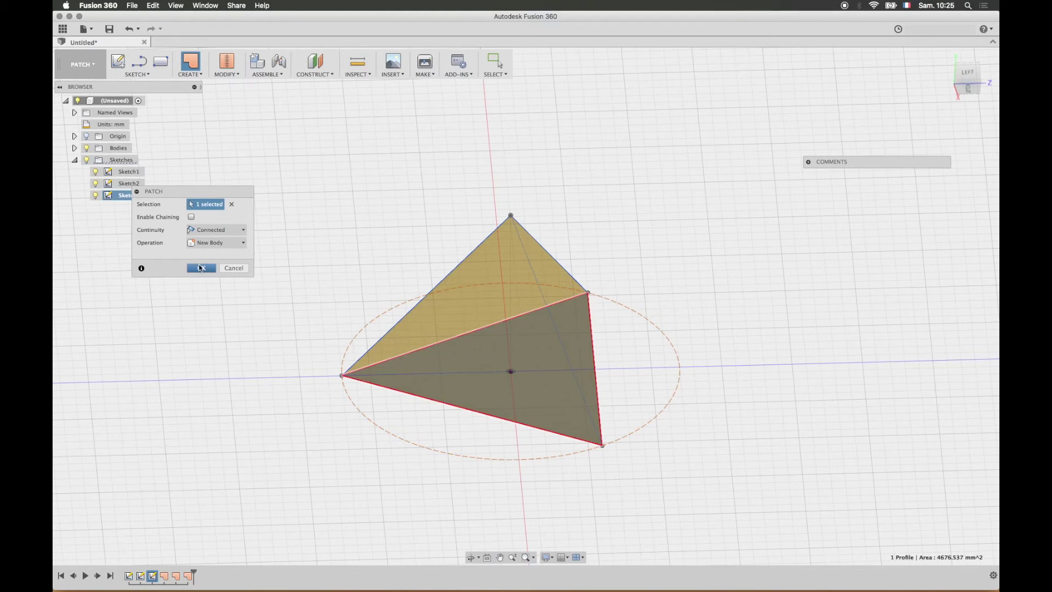
{"action": "left_click", "coordinate": [199, 268]}
{"action": "middle_click_drag", "start_coordinate": [520, 252], "coordinate": [461, 312], "text": "shift"}
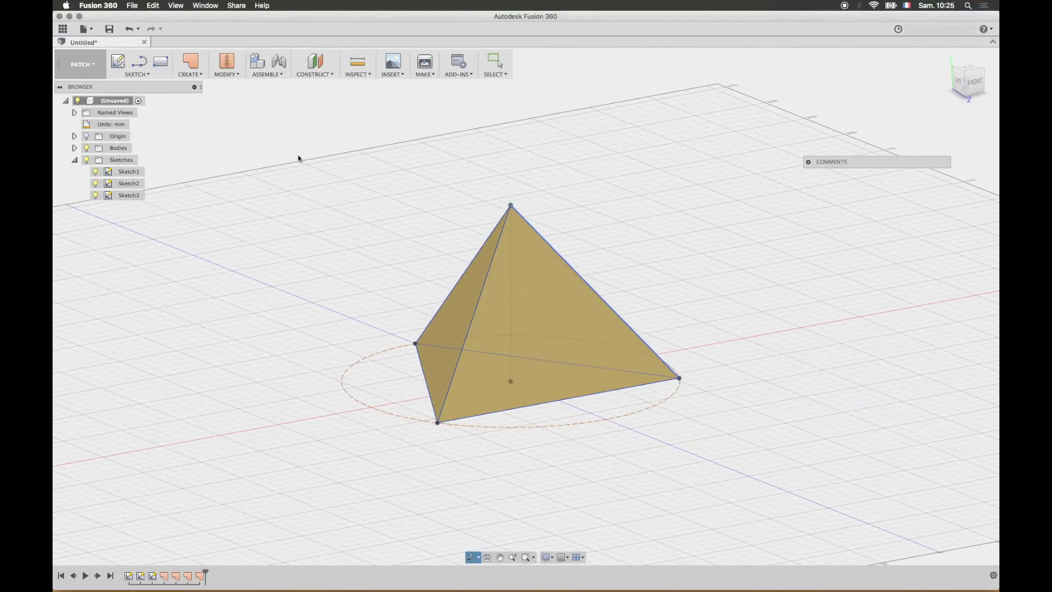
- Stitch the pyramid's four surface patches together as a new body with a 1.00 mm tolerance
{"action": "left_click", "coordinate": [227, 67]}
{"action": "left_click", "coordinate": [503, 331]}
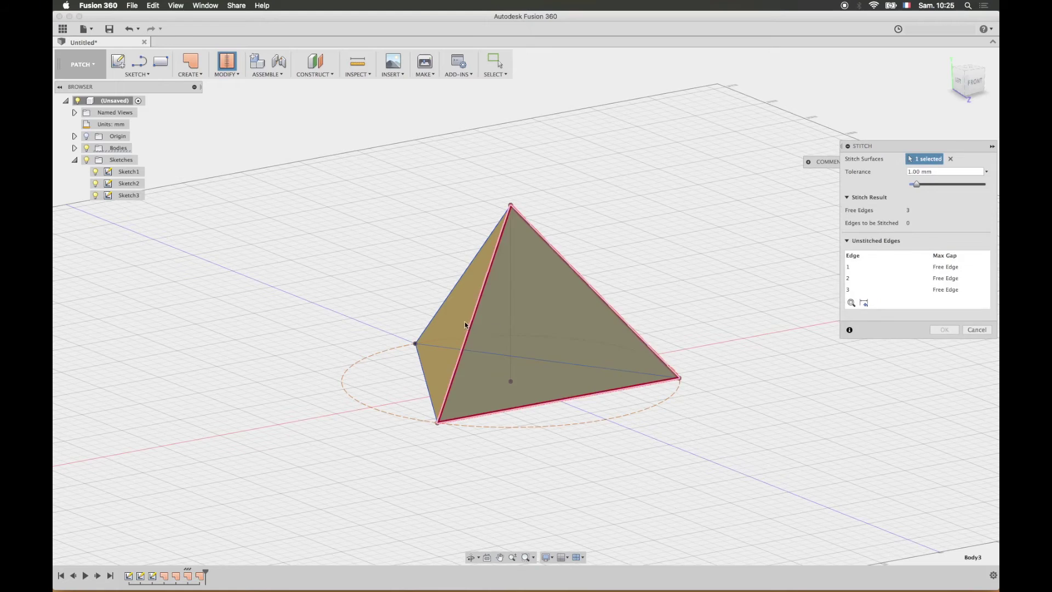
{"action": "mouse_move", "coordinate": [585, 305]}
{"action": "middle_mouse_down", "text": "shift"}
{"action": "mouse_move", "coordinate": [655, 284]}
{"action": "mouse_move", "coordinate": [592, 294]}
{"action": "middle_mouse_up", "text": "shift"}
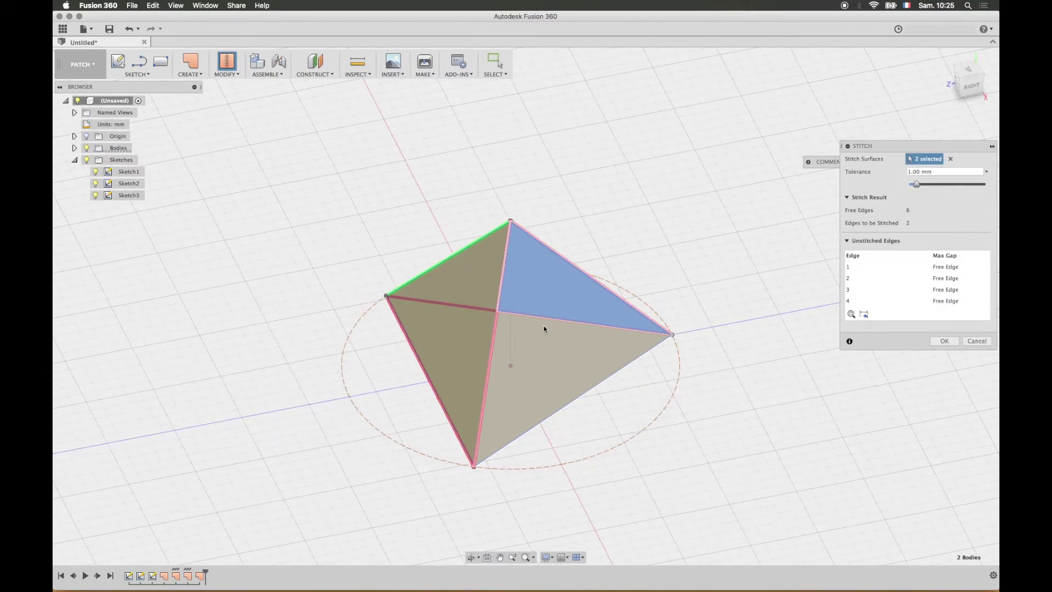
{"action": "left_click", "coordinate": [587, 387]}
{"action": "middle_click_drag", "start_coordinate": [587, 387], "coordinate": [556, 329], "text": "shift"}
{"action": "left_click", "coordinate": [557, 329]}
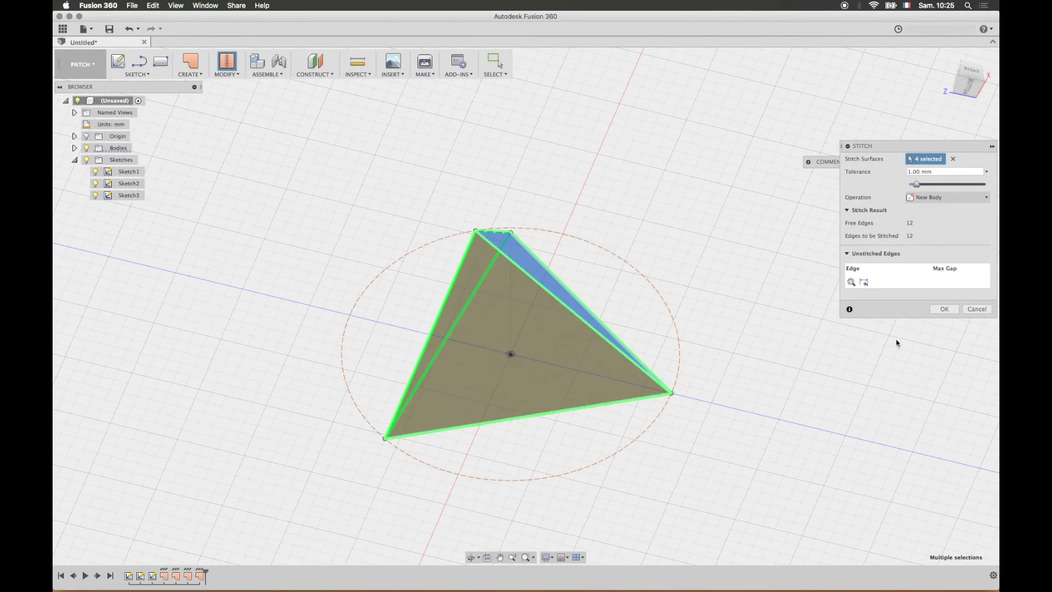
{"action": "left_click", "coordinate": [945, 309]}
{"action": "middle_click_drag", "start_coordinate": [474, 223], "coordinate": [625, 291], "text": "shift"}
- Switch to the Model workspace
{"action": "left_click", "coordinate": [86, 67]}
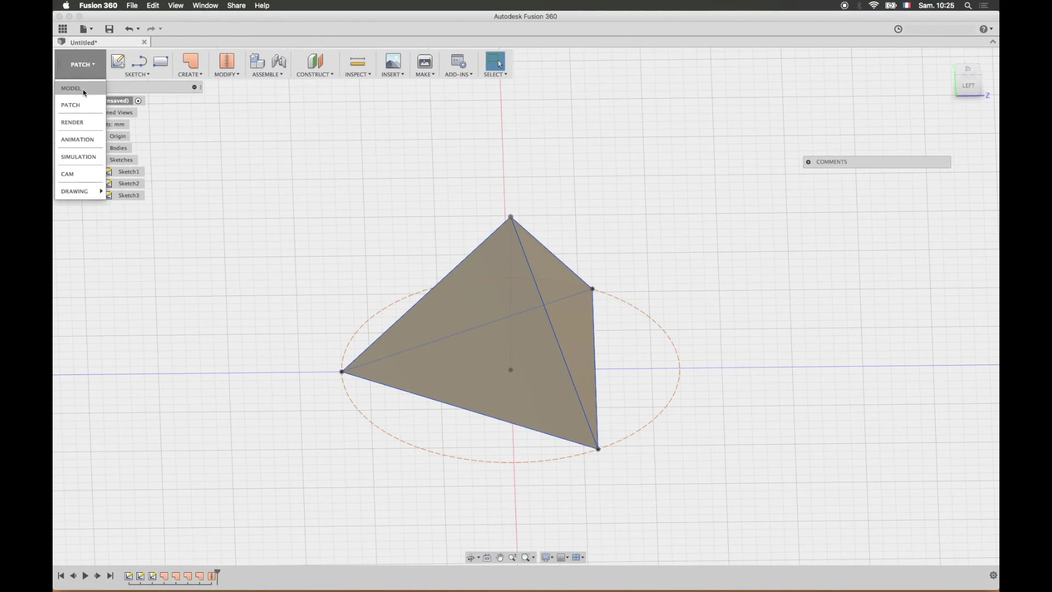
{"action": "left_click", "coordinate": [71, 104]}
{"action": "middle_click_drag", "start_coordinate": [429, 189], "coordinate": [472, 190], "text": "shift"}
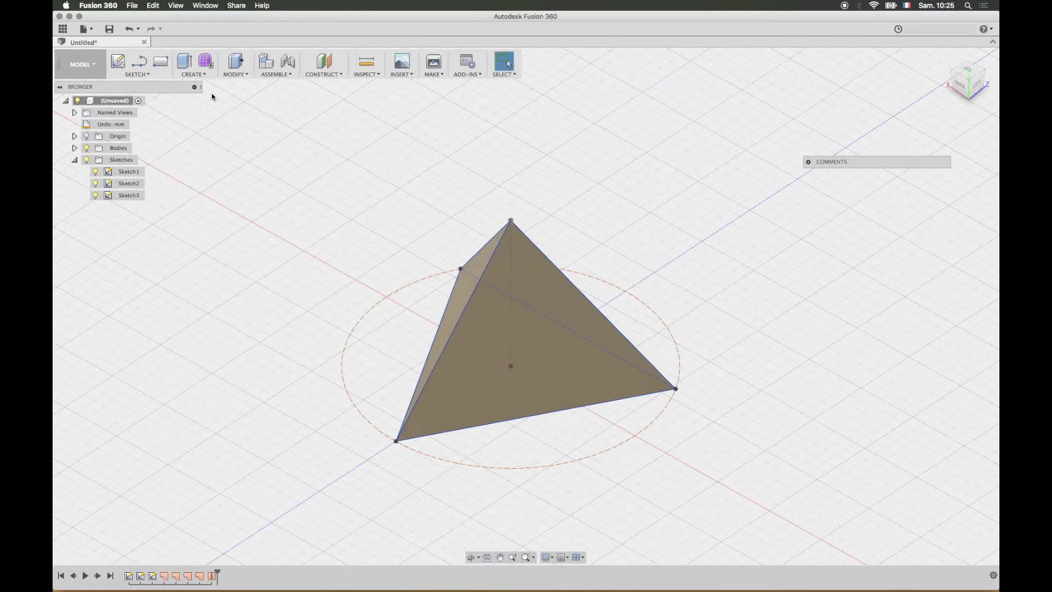
- Extrude a side triangle of Sketch3 by -20 mm into the stitched pyramid as a cut
{"action": "left_click", "coordinate": [192, 66]}
{"action": "middle_click_drag", "start_coordinate": [414, 216], "coordinate": [463, 289], "text": "shift"}
{"action": "left_click", "coordinate": [463, 289]}
{"action": "left_click_drag", "start_coordinate": [469, 305], "coordinate": [507, 314]}
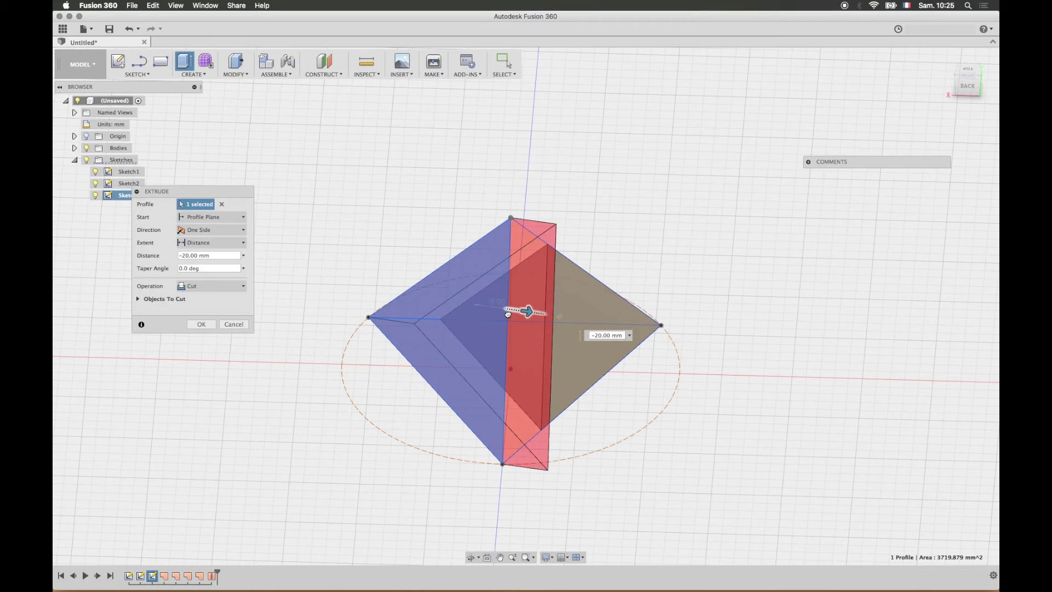
{"action": "left_click", "coordinate": [201, 324]}
{"action": "middle_click_drag", "start_coordinate": [558, 308], "coordinate": [376, 317], "text": "shift"}
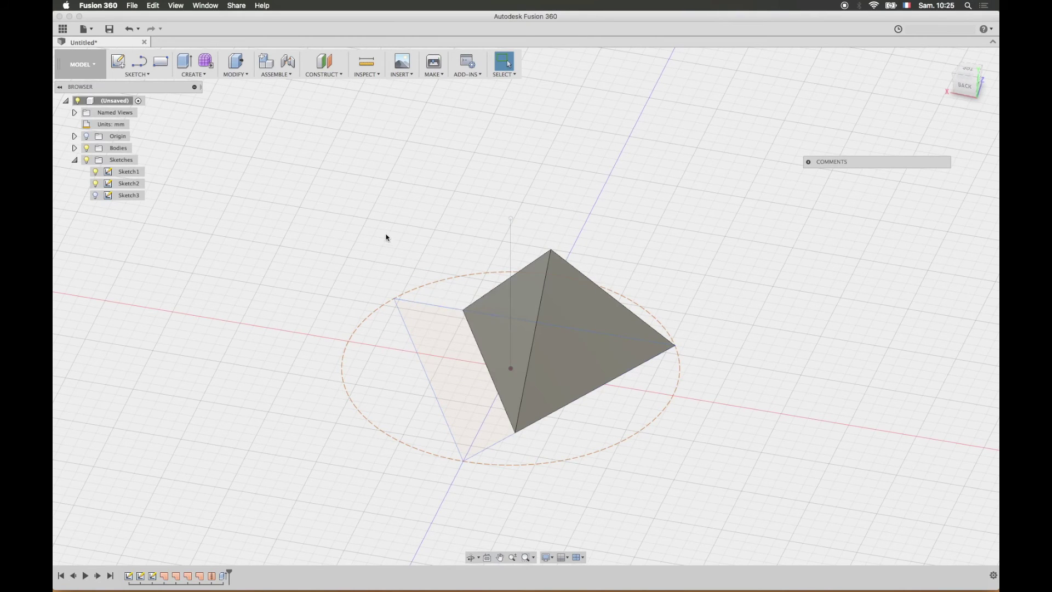
- Show Sketch3 again
{"action": "left_click", "coordinate": [95, 195]}
{"action": "mouse_move", "coordinate": [380, 253]}
{"action": "middle_mouse_down", "text": "shift"}
{"action": "mouse_move", "coordinate": [326, 215]}
{"action": "mouse_move", "coordinate": [392, 254]}
{"action": "mouse_move", "coordinate": [418, 240]}
{"action": "mouse_move", "coordinate": [378, 235]}
{"action": "middle_mouse_up", "text": "shift"}
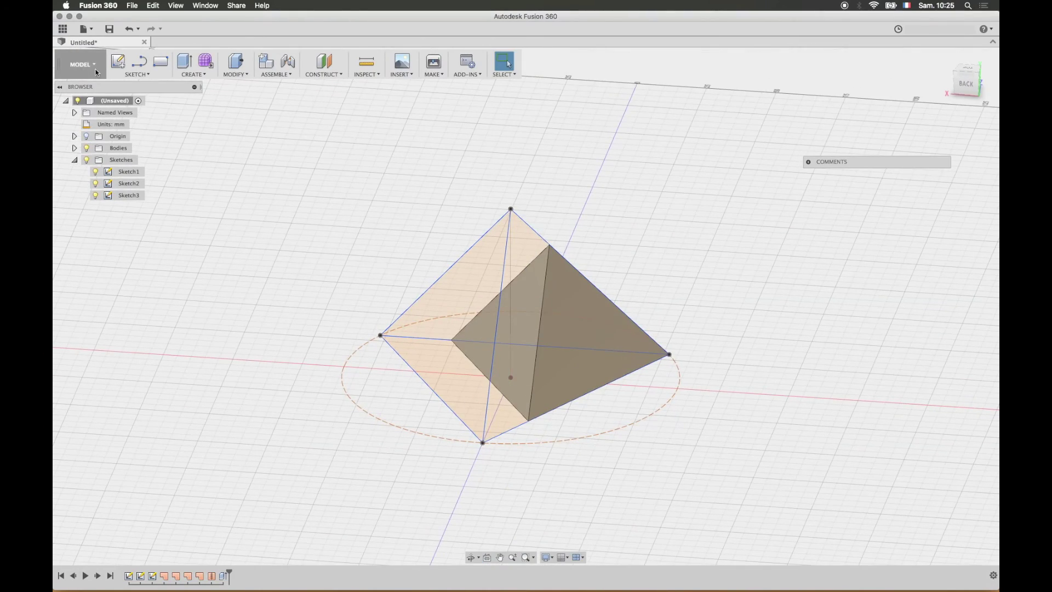
{"action": "left_click", "coordinate": [79, 64]}
{"action": "left_click", "coordinate": [77, 75]}
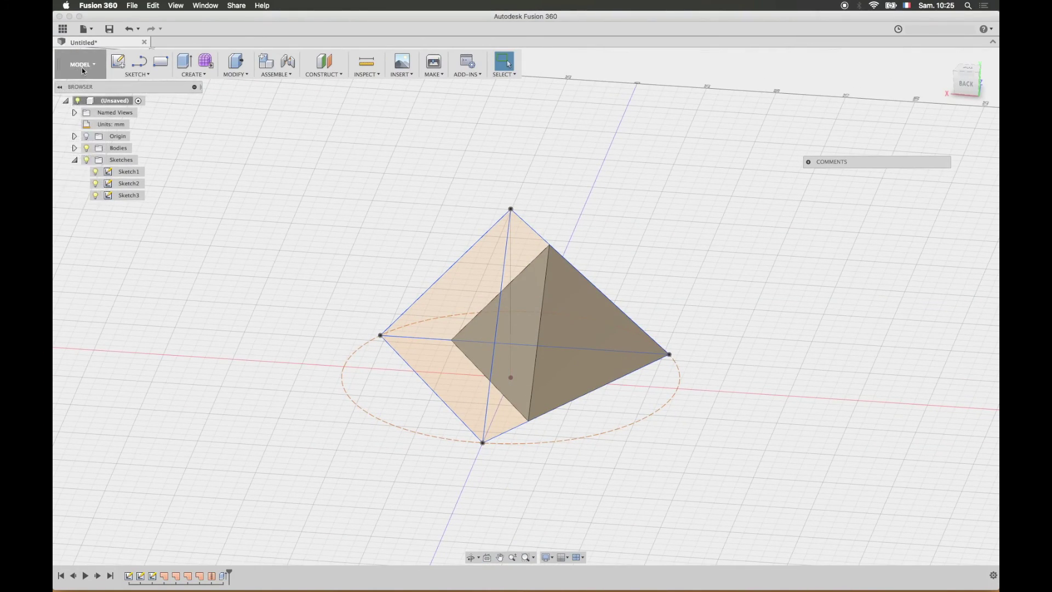